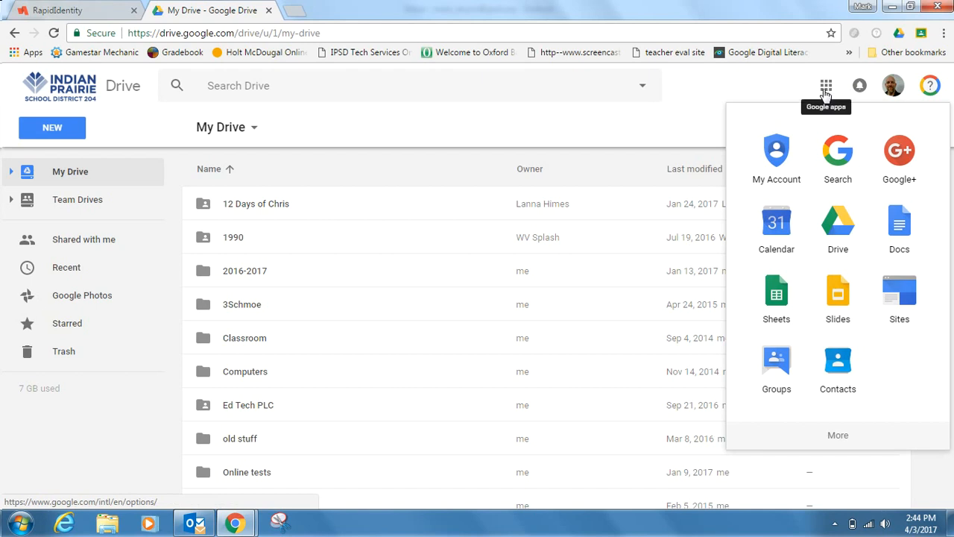
Step: Switch to Google Calendar and start creating a new calendar under My calendars
{"action": "left_click", "coordinate": [789, 224]}
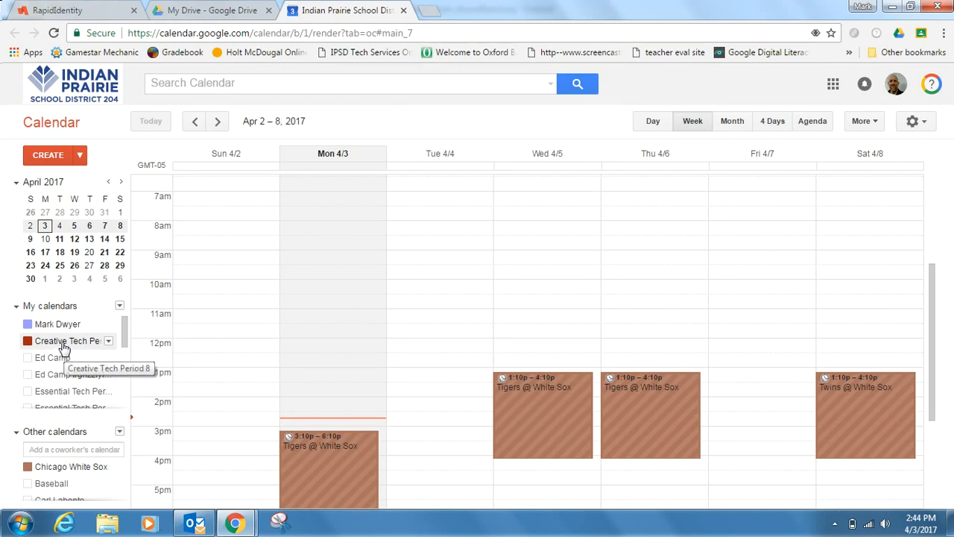
{"action": "left_click_drag", "start_coordinate": [124, 333], "coordinate": [123, 462]}
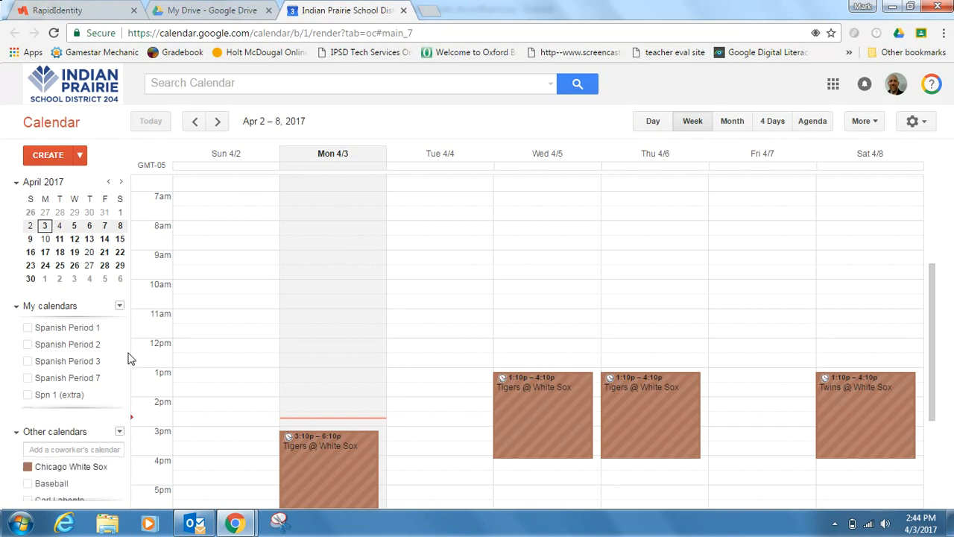
{"action": "left_click", "coordinate": [119, 312]}
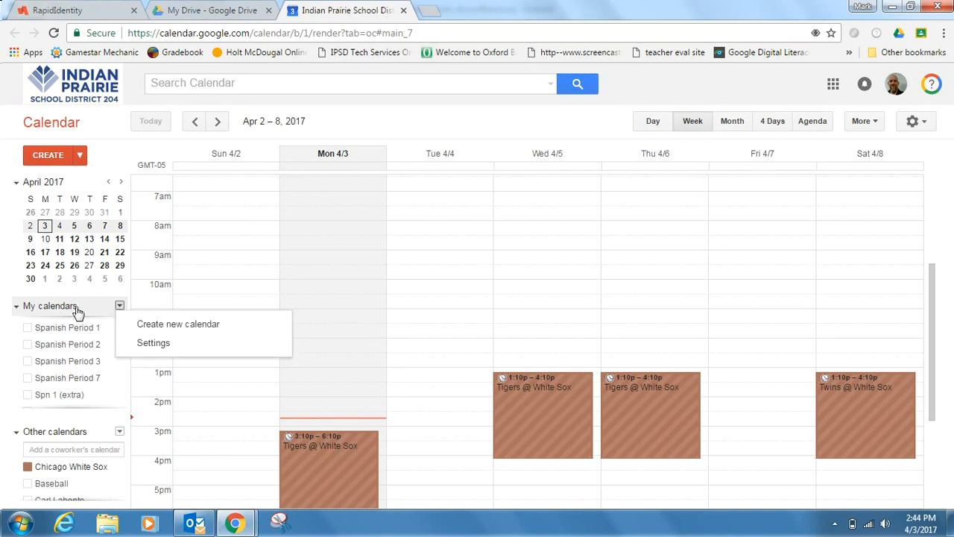
{"action": "left_click", "coordinate": [168, 328]}
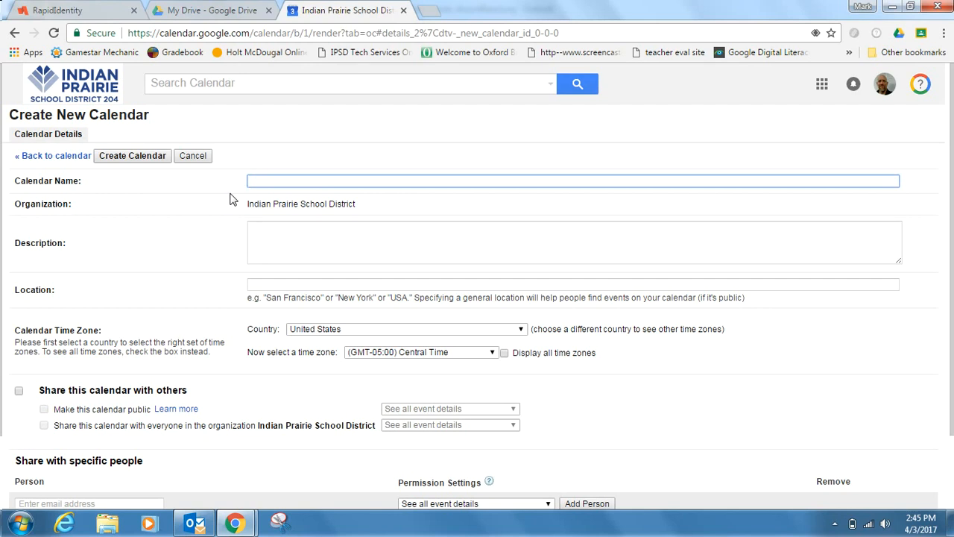
Step: Name the calendar "Sharks Baseball 2017/2018" and describe it as "Practice and game schedule for the Aurora Sharks baseball team, 2017"
{"action": "type", "text": "harks Baseball  2017/2018"}
{"action": "left_click", "coordinate": [290, 235]}
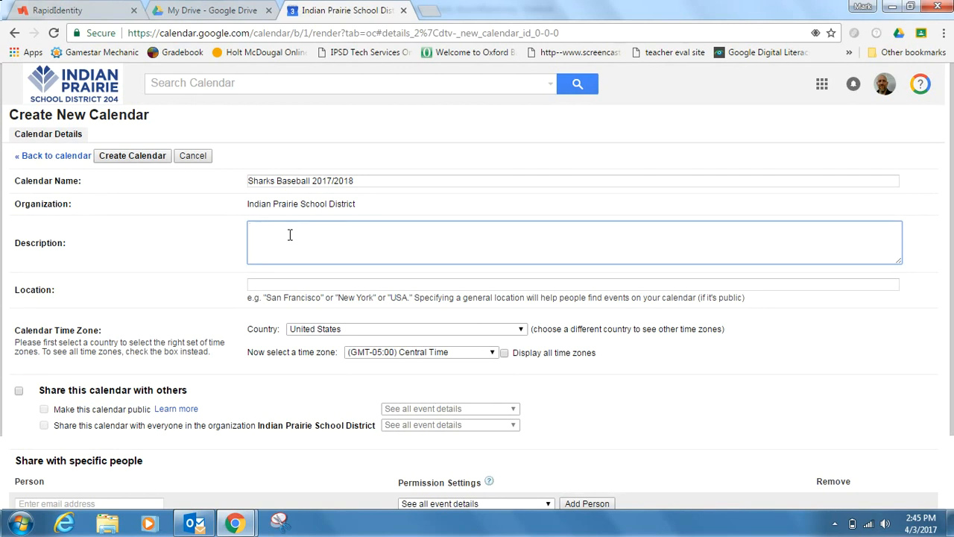
{"action": "type", "text": "Practice and game schedule for the "}
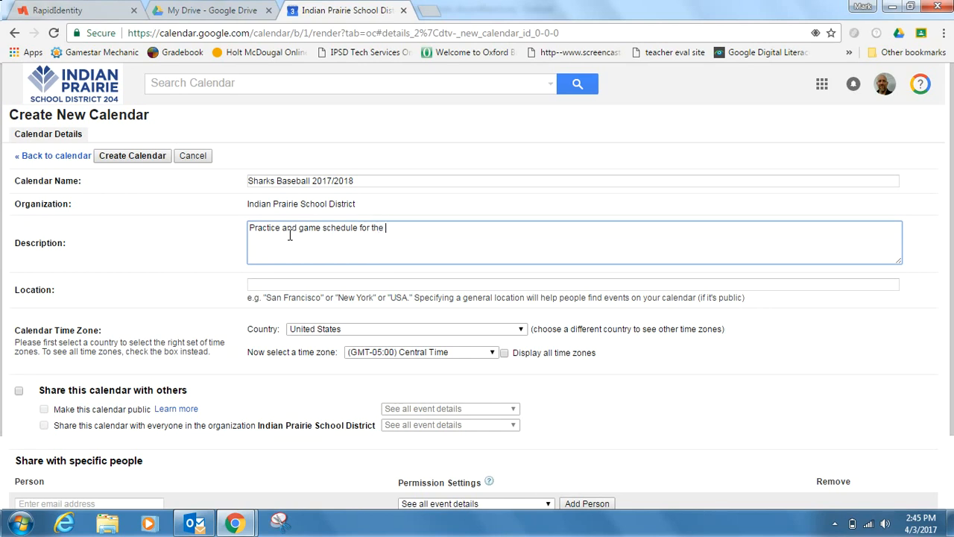
{"action": "type", "text": "Aurora Sharks baseball"}
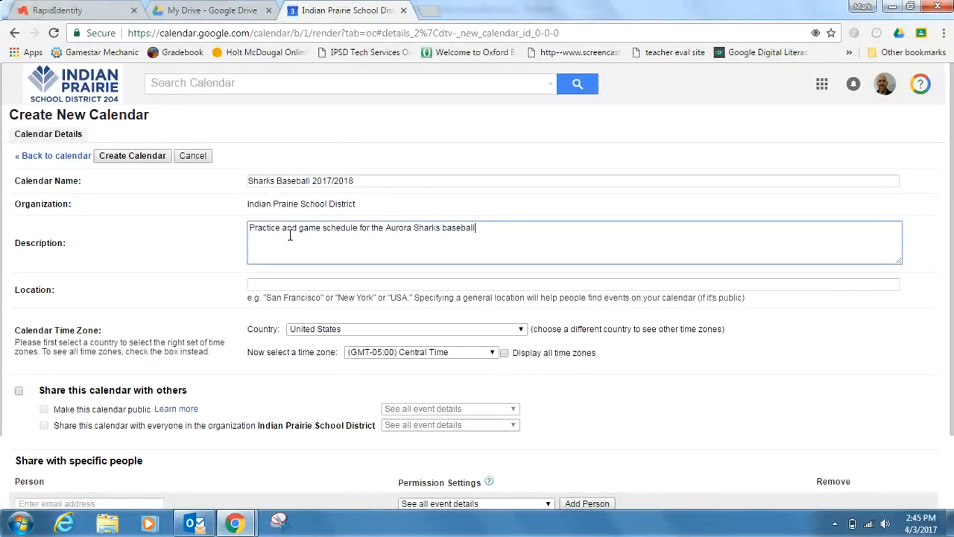
{"action": "type", "text": " team, 2017-201"}
{"action": "key", "text": "BackSpace"}
{"action": "key", "text": "BackSpace"}
{"action": "key", "text": "BackSpace"}
{"action": "key", "text": "BackSpace"}
{"action": "key", "text": "BackSpace"}
Step: Shorten the calendar name to "Sharks Baseball 2017"
{"action": "left_click_drag", "start_coordinate": [354, 180], "coordinate": [332, 182]}
{"action": "key", "text": "BackSpace"}
{"action": "key", "text": "BackSpace"}
{"action": "left_click", "coordinate": [344, 247]}
Step: Set the new calendar's location to "Aurora, IL"
{"action": "left_click", "coordinate": [378, 298]}
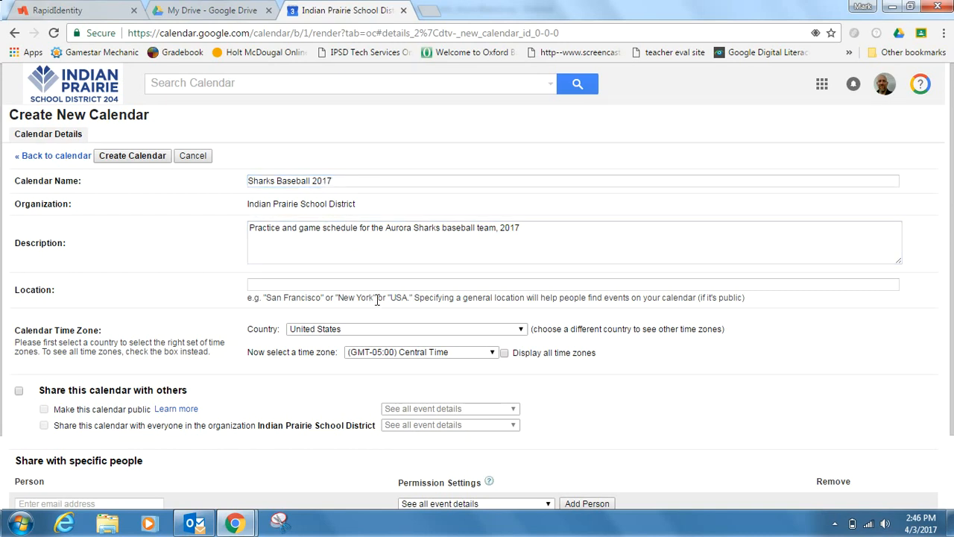
{"action": "left_click", "coordinate": [380, 284]}
{"action": "type", "text": "Aurora, IL"}
{"action": "key", "text": "Tab"}
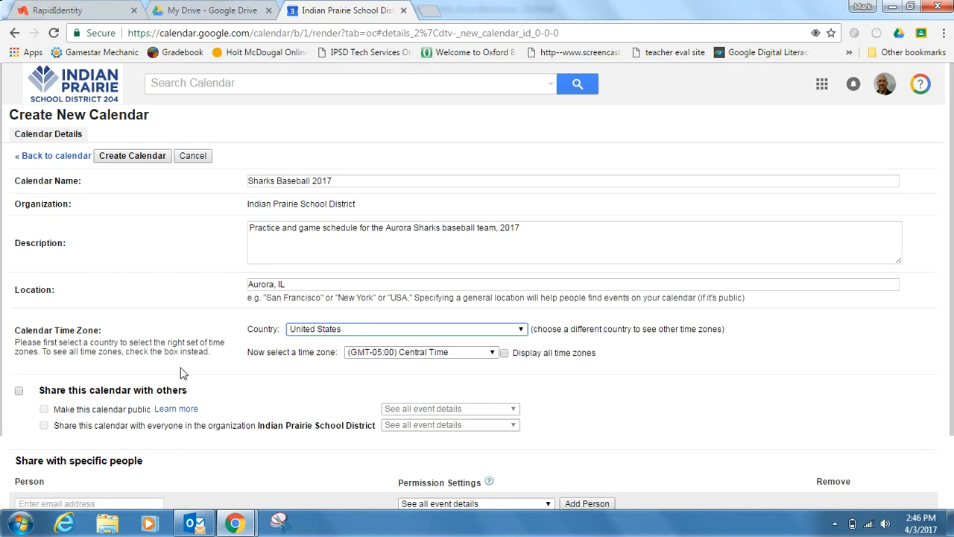
Step: Share the calendar with others and make it public
{"action": "left_click", "coordinate": [19, 392]}
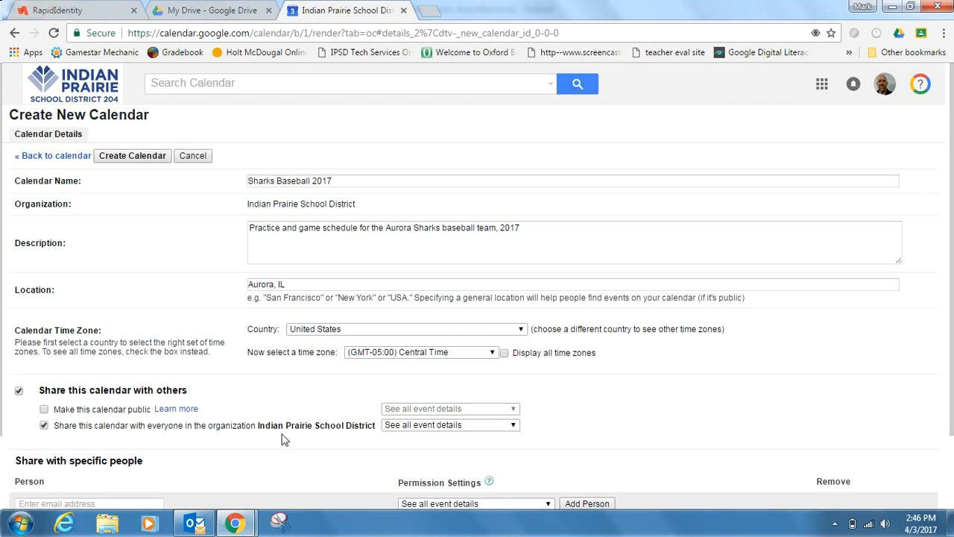
{"action": "left_click", "coordinate": [44, 426]}
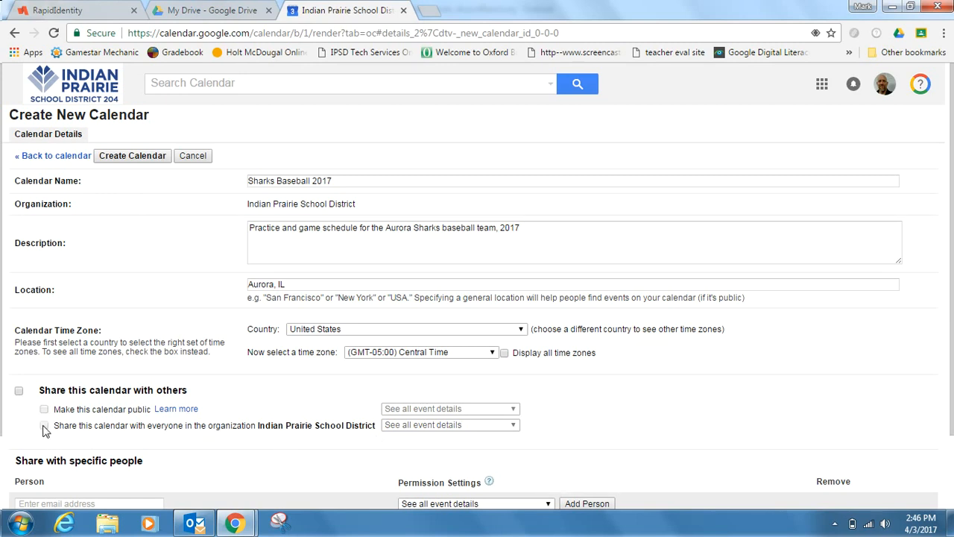
{"action": "left_click", "coordinate": [19, 390]}
{"action": "left_click", "coordinate": [44, 409]}
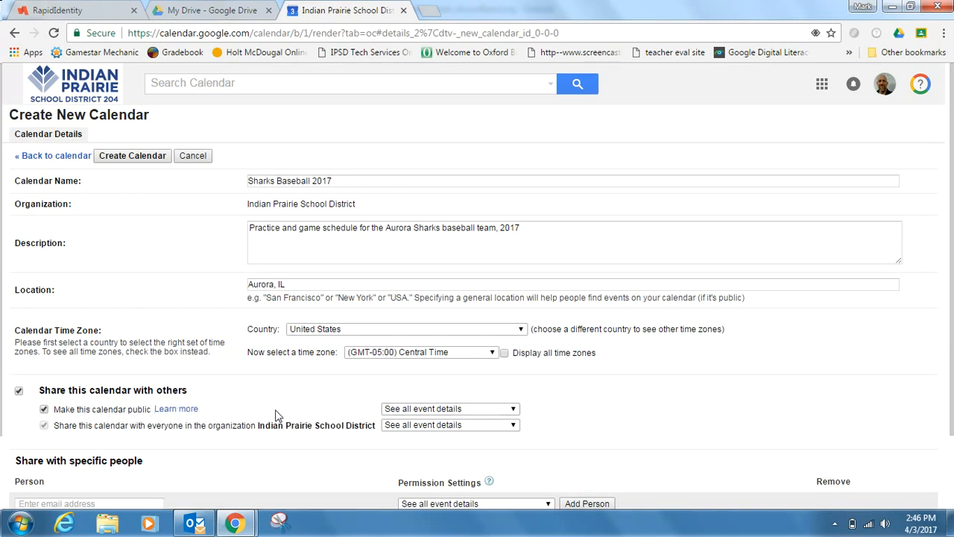
Step: Review the permission options available for sharing the calendar with specific people
{"action": "scroll", "coordinate": [261, 404], "scroll_direction": "down", "scroll_amount": 1}
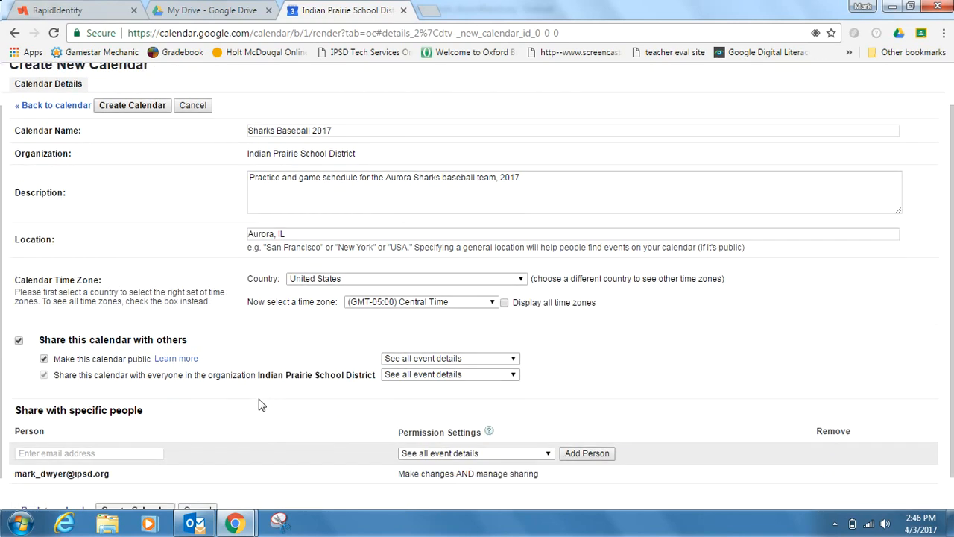
{"action": "scroll", "coordinate": [261, 404], "scroll_direction": "down", "scroll_amount": 1}
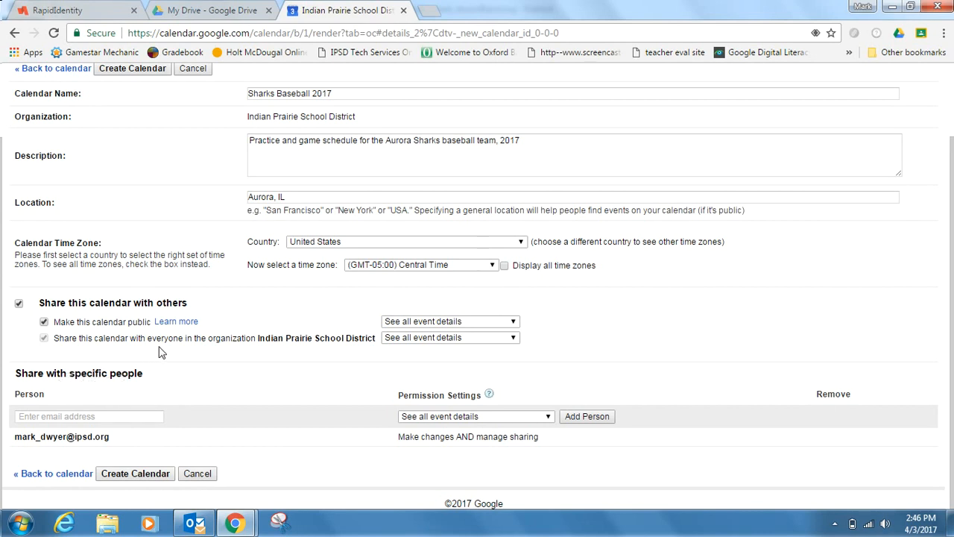
{"action": "left_click", "coordinate": [75, 416]}
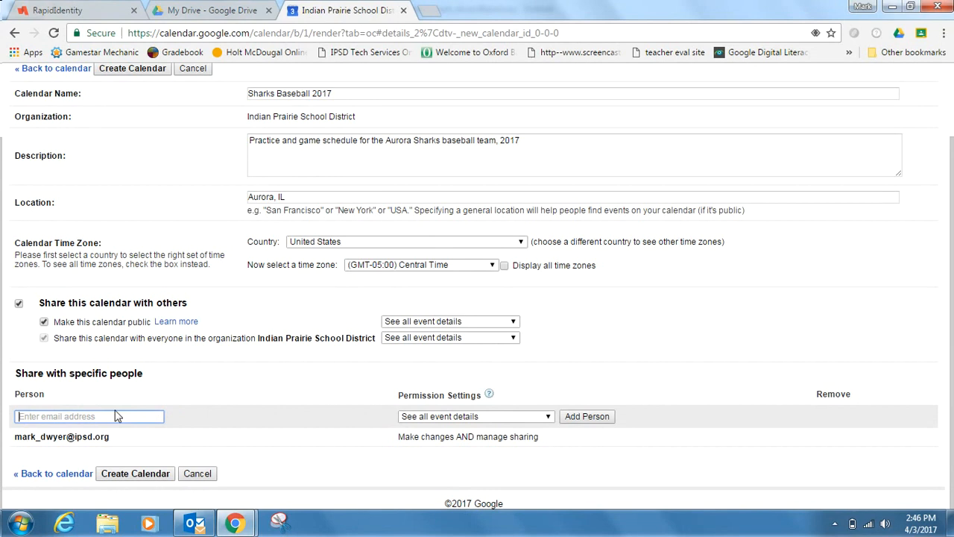
{"action": "left_click", "coordinate": [540, 418]}
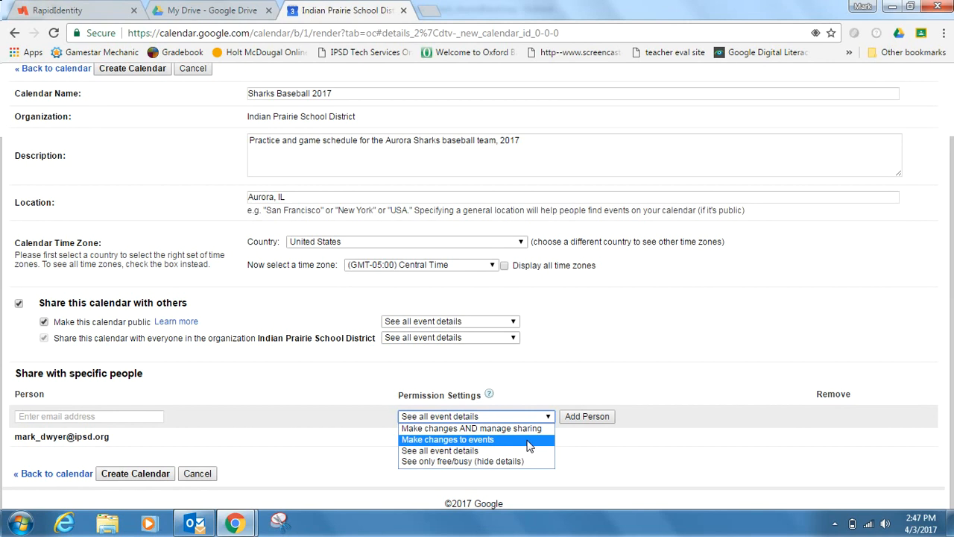
{"action": "left_click", "coordinate": [549, 388]}
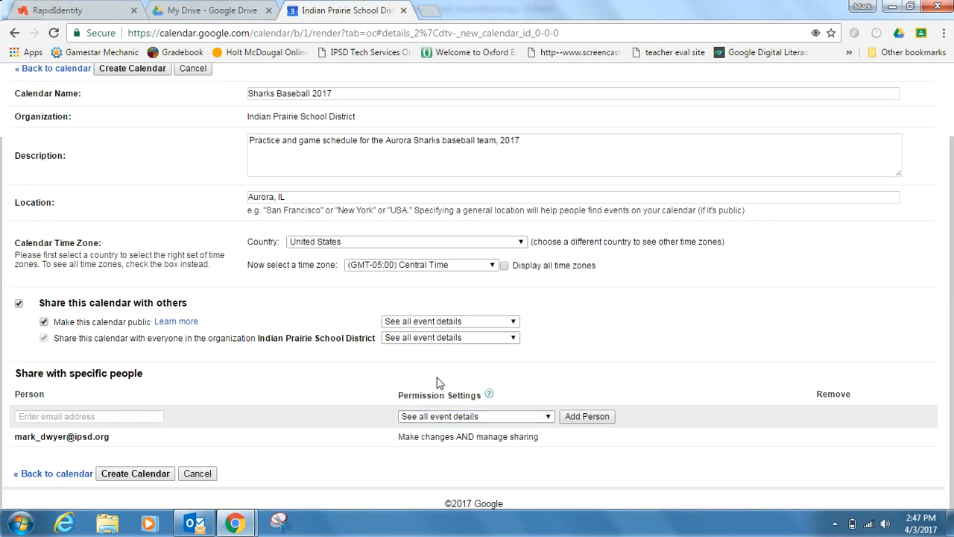
Step: Create the calendar and agree to make all of its events publicly visible
{"action": "scroll", "coordinate": [260, 411], "scroll_direction": "up", "scroll_amount": 3}
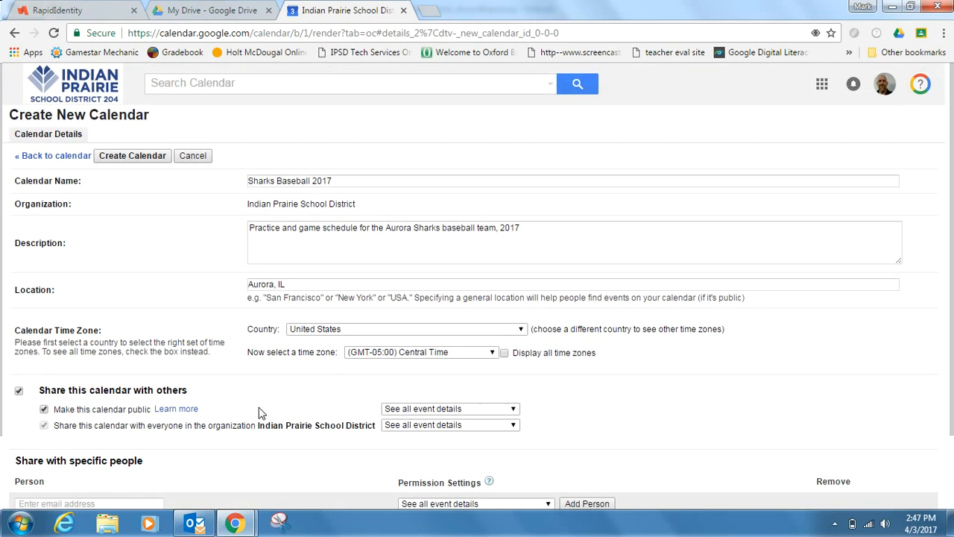
{"action": "scroll", "coordinate": [224, 425], "scroll_direction": "down", "scroll_amount": 3}
{"action": "left_click", "coordinate": [145, 477]}
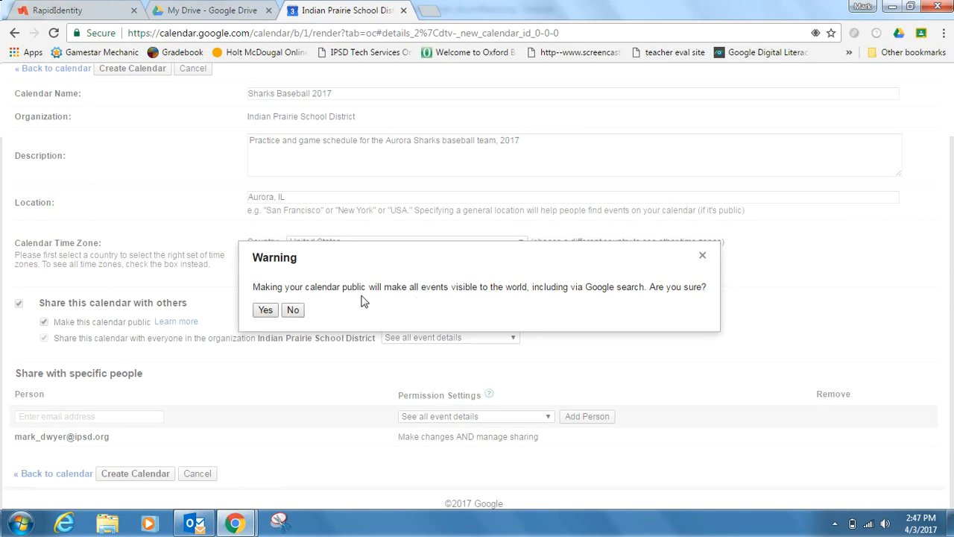
{"action": "left_click", "coordinate": [260, 311]}
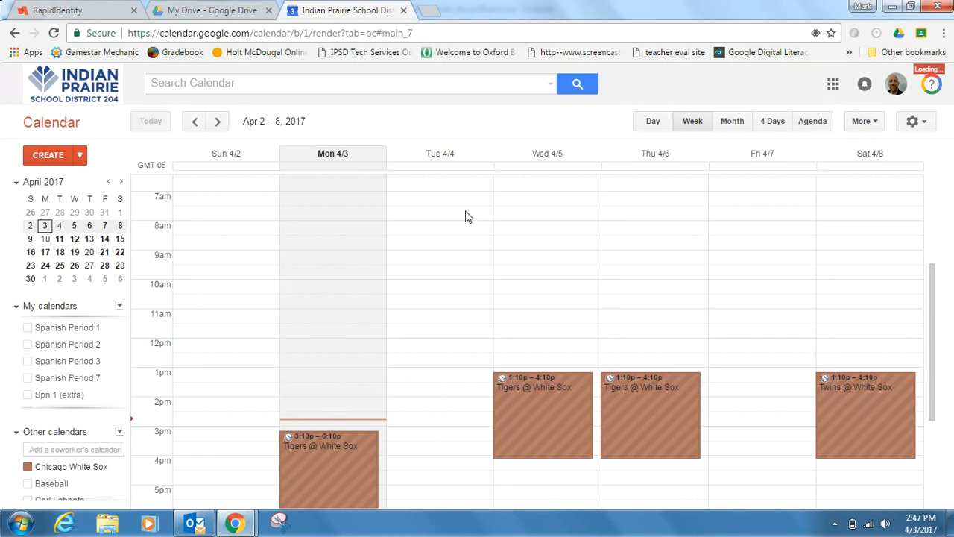
Step: Locate the Sharks Baseball 2017 calendar in the My calendars list and check that it is displayed
{"action": "scroll", "coordinate": [112, 376], "scroll_direction": "down", "scroll_amount": 2}
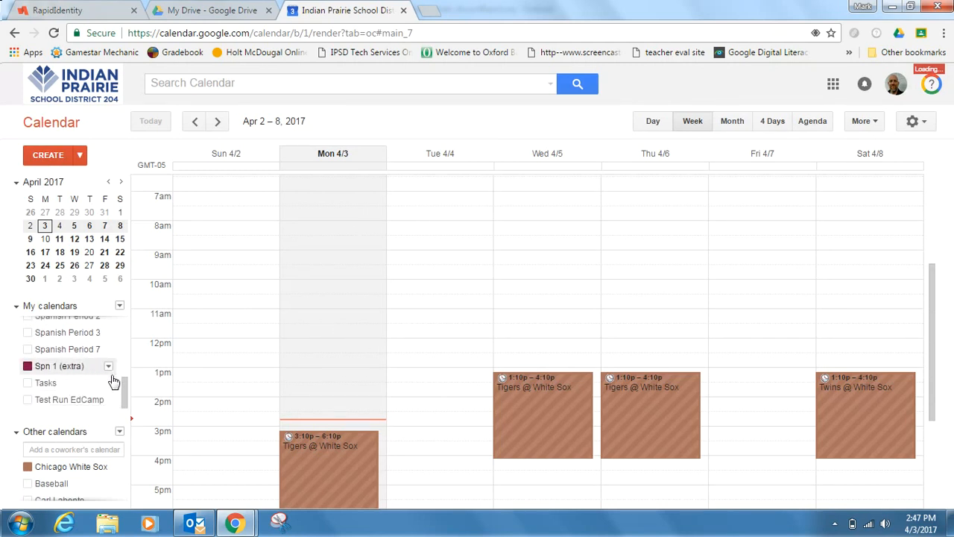
{"action": "left_click_drag", "start_coordinate": [125, 401], "coordinate": [123, 372]}
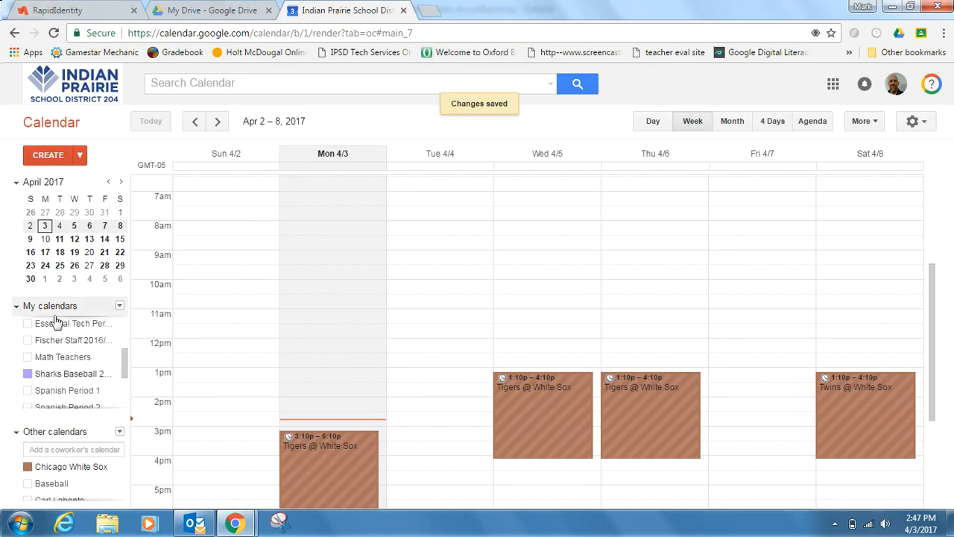
{"action": "left_click", "coordinate": [52, 357]}
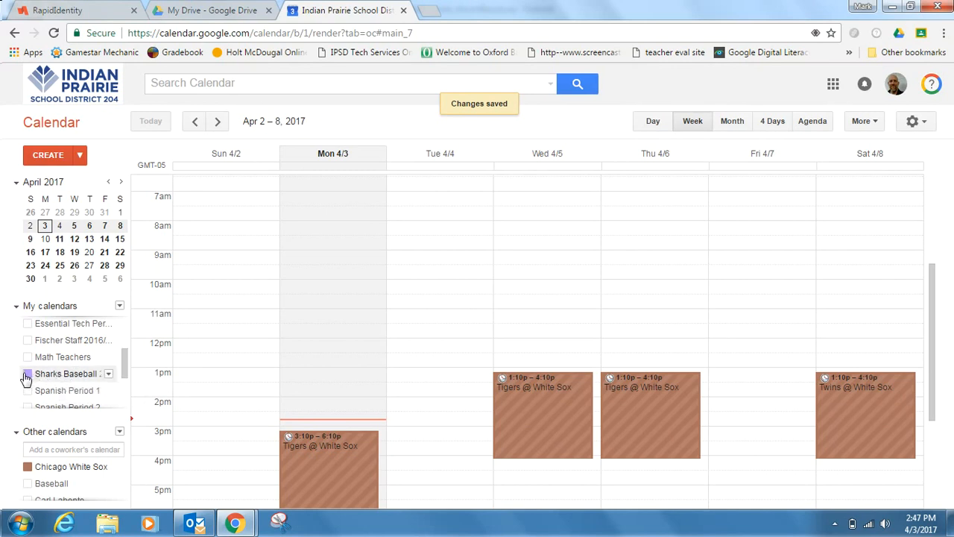
{"action": "left_click", "coordinate": [27, 364]}
{"action": "left_click", "coordinate": [26, 379]}
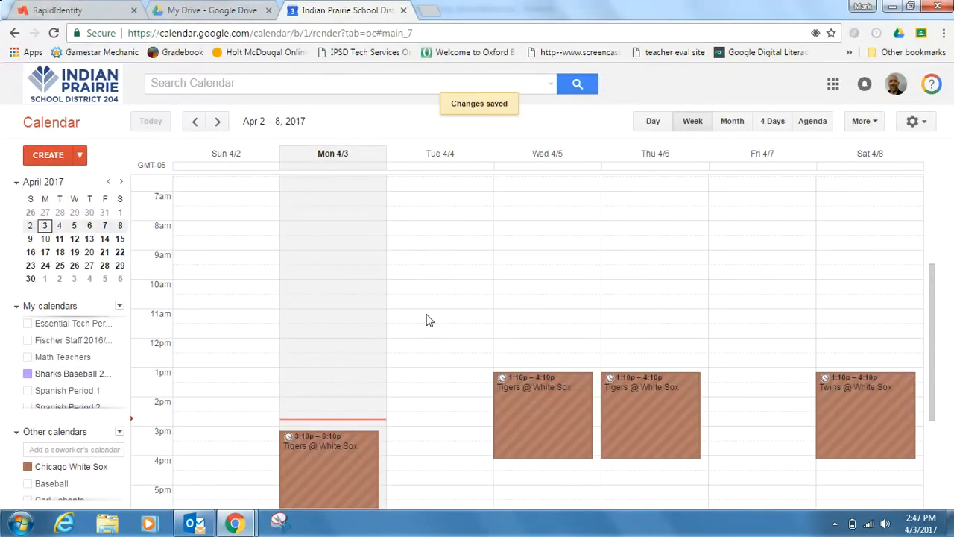
Step: Add a "Practice" event on Tuesday, April 4, 5pm–6pm, and assign it to the Sharks Baseball 2017 calendar
{"action": "scroll", "coordinate": [437, 353], "scroll_direction": "down", "scroll_amount": 2}
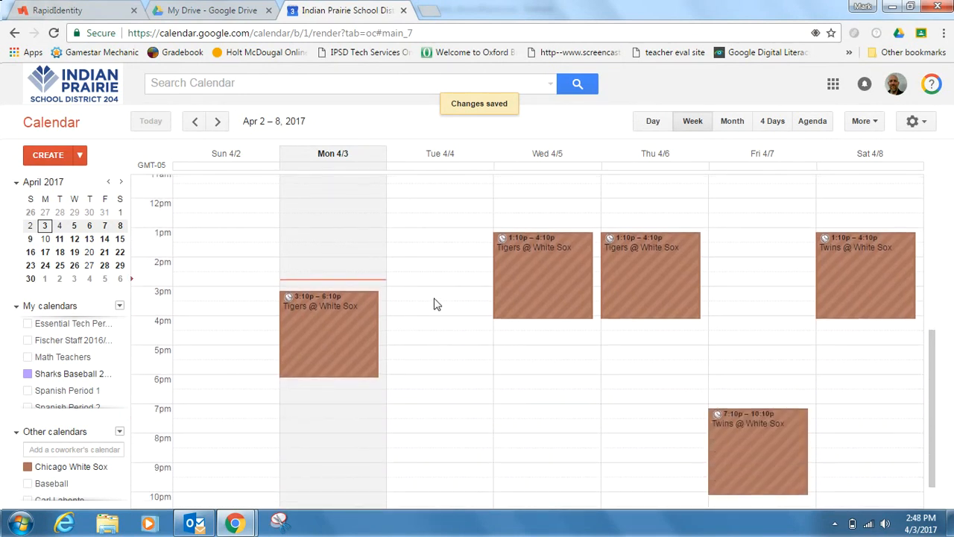
{"action": "left_click", "coordinate": [428, 362]}
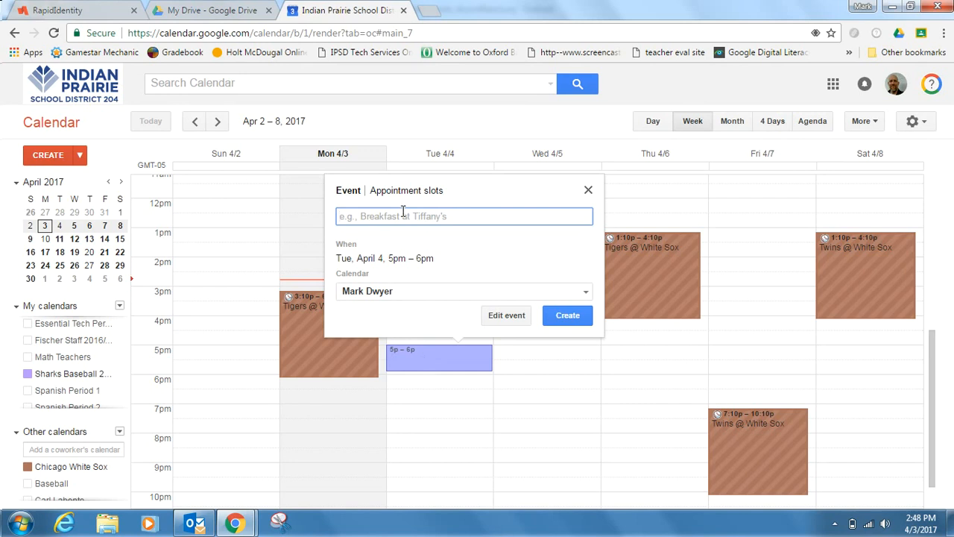
{"action": "type", "text": "Practice"}
{"action": "left_click", "coordinate": [409, 295]}
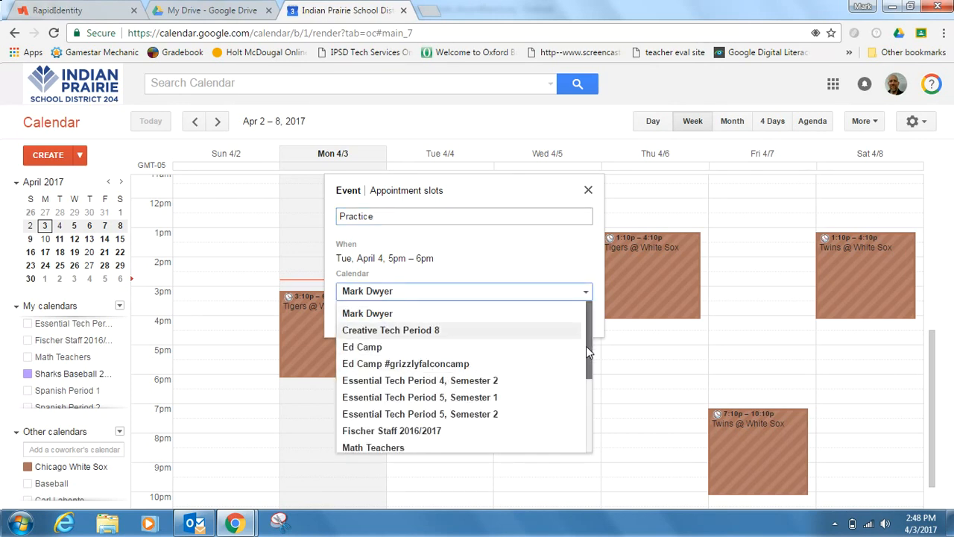
{"action": "scroll", "coordinate": [586, 351], "scroll_direction": "down", "scroll_amount": 3}
{"action": "left_click", "coordinate": [483, 355]}
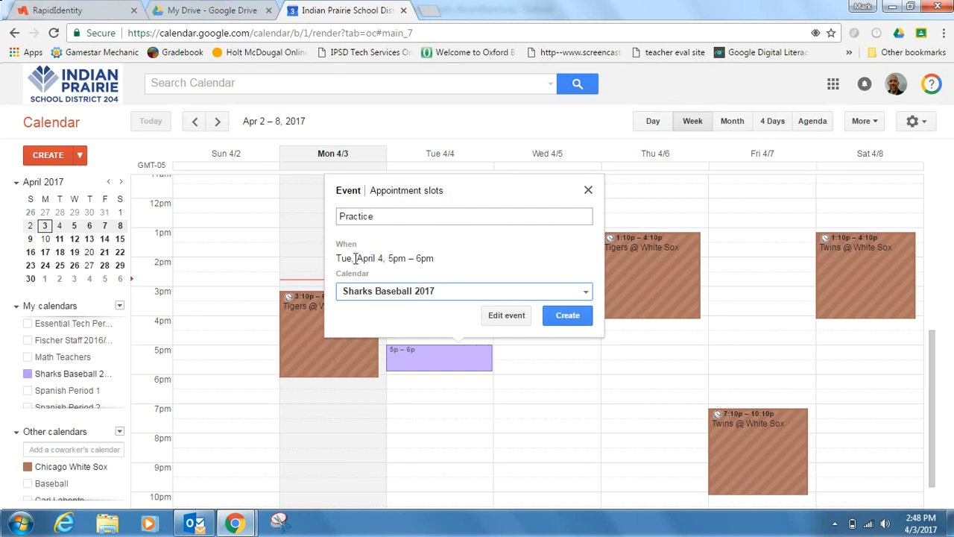
Step: Open the Practice event's full details and make it repeat weekly on Tuesday and Thursday
{"action": "left_click", "coordinate": [510, 318]}
{"action": "left_click", "coordinate": [509, 319]}
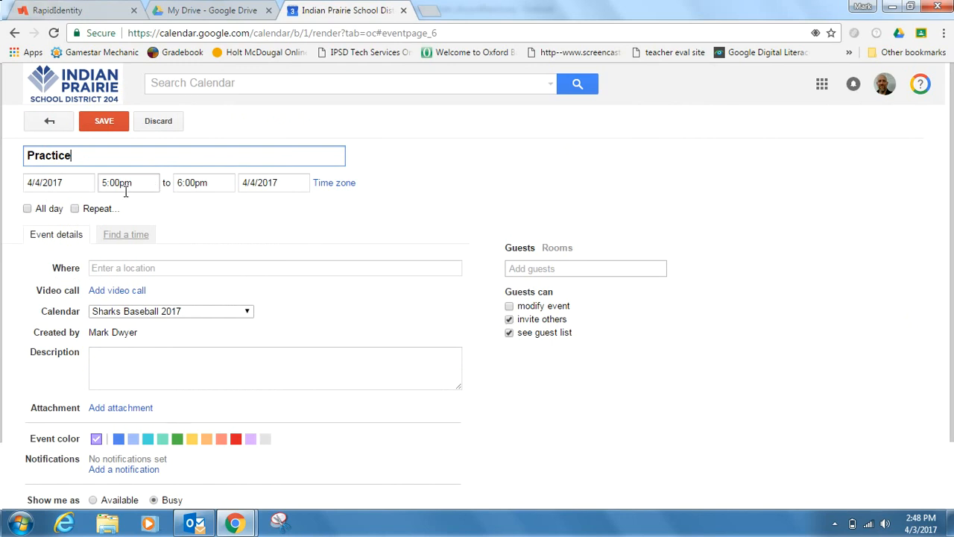
{"action": "left_click", "coordinate": [75, 210]}
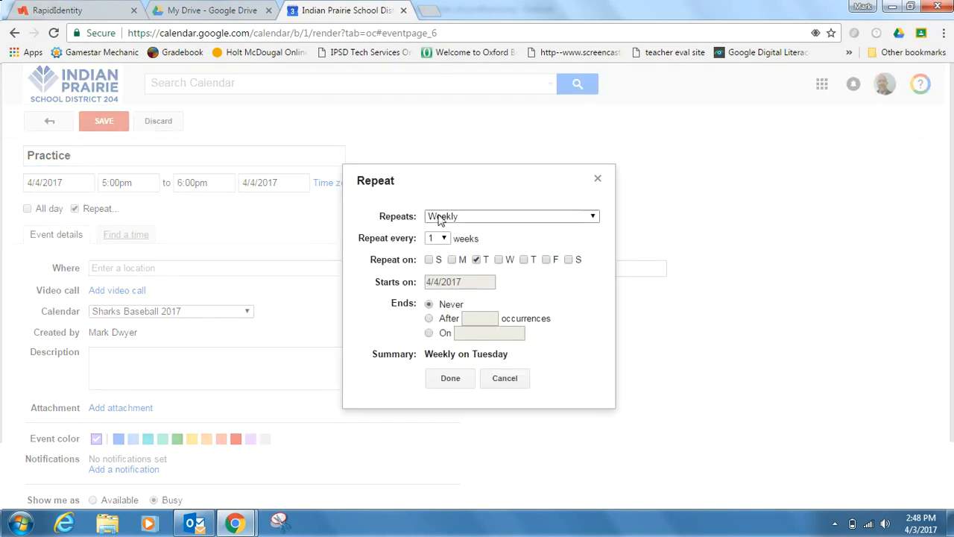
{"action": "left_click", "coordinate": [497, 218]}
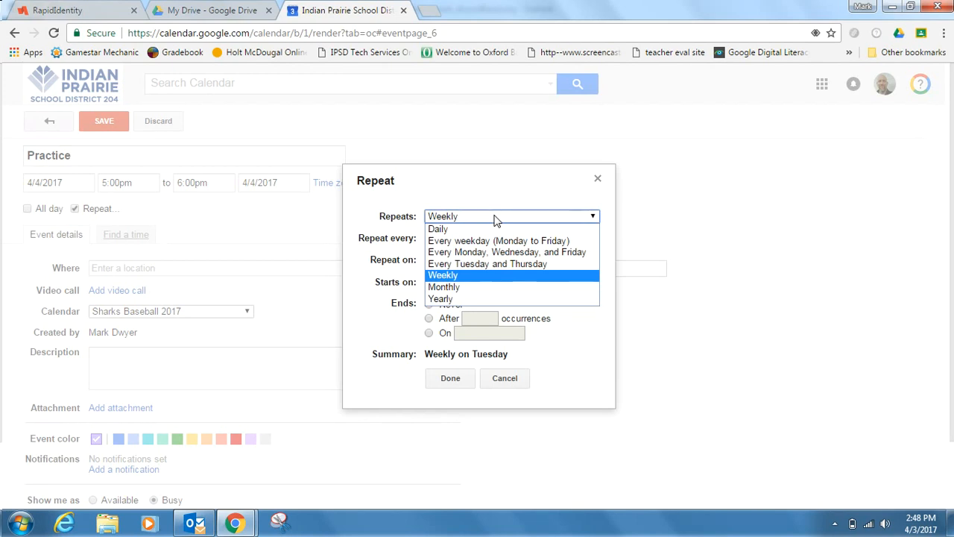
{"action": "left_click", "coordinate": [478, 276]}
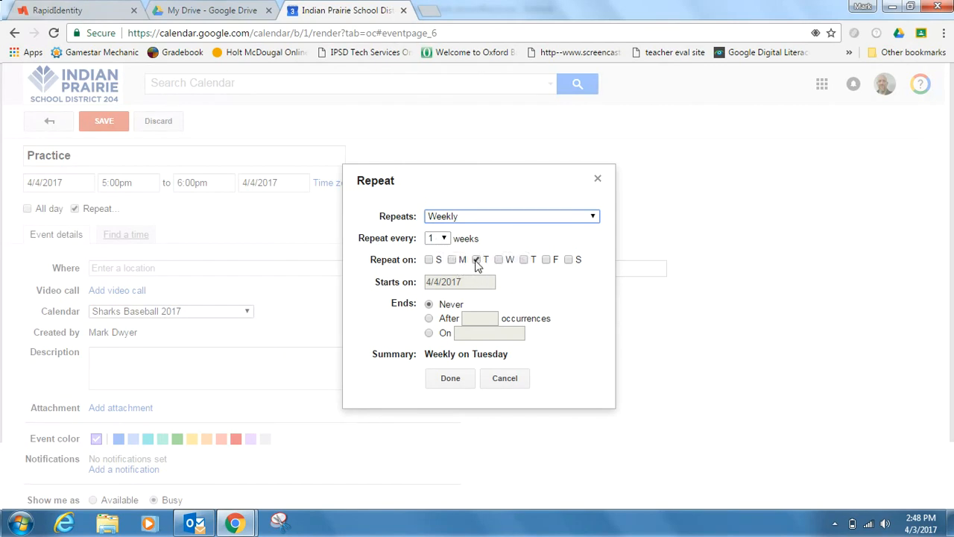
{"action": "left_click", "coordinate": [524, 260]}
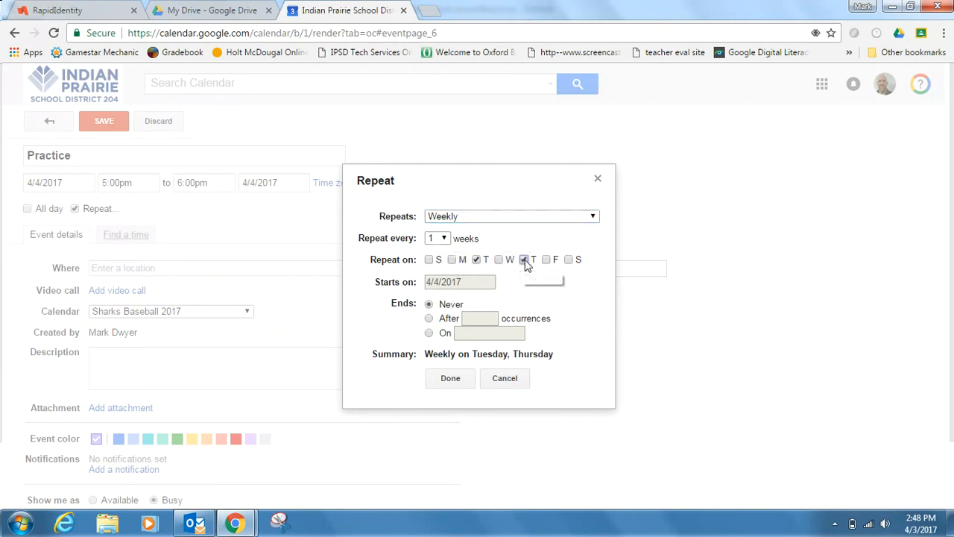
Step: End the Practice event's weekly recurrence on 6/6/2017 and confirm the repeat settings
{"action": "left_click", "coordinate": [429, 333]}
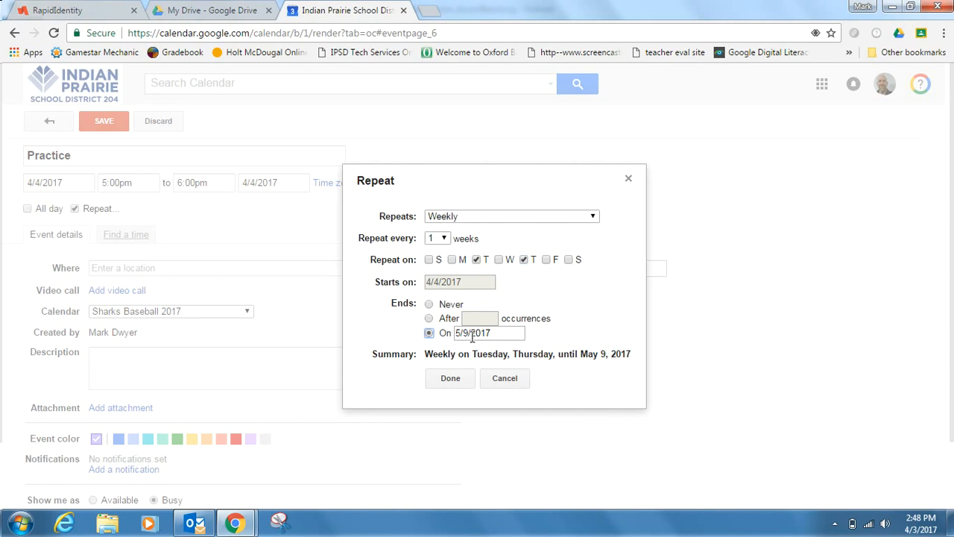
{"action": "left_click", "coordinate": [471, 335]}
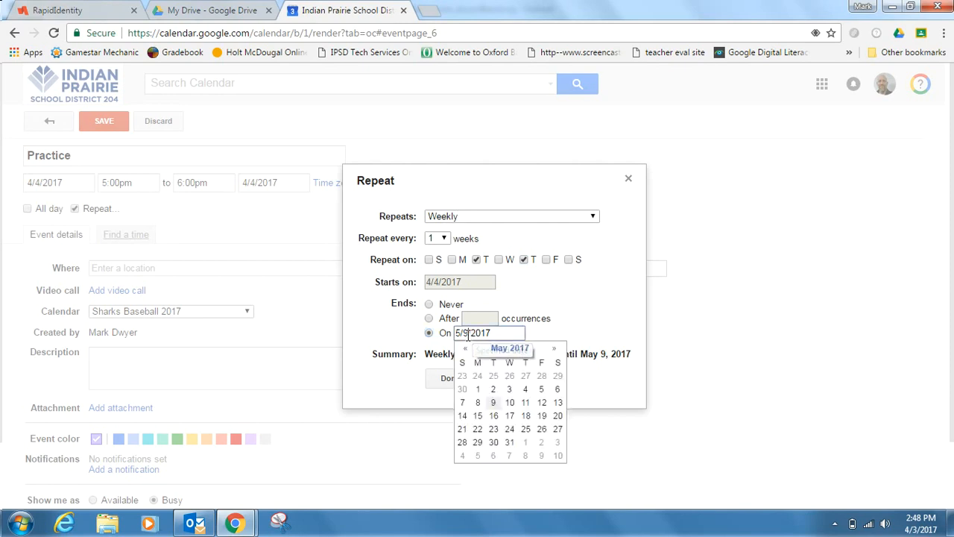
{"action": "left_click", "coordinate": [556, 349]}
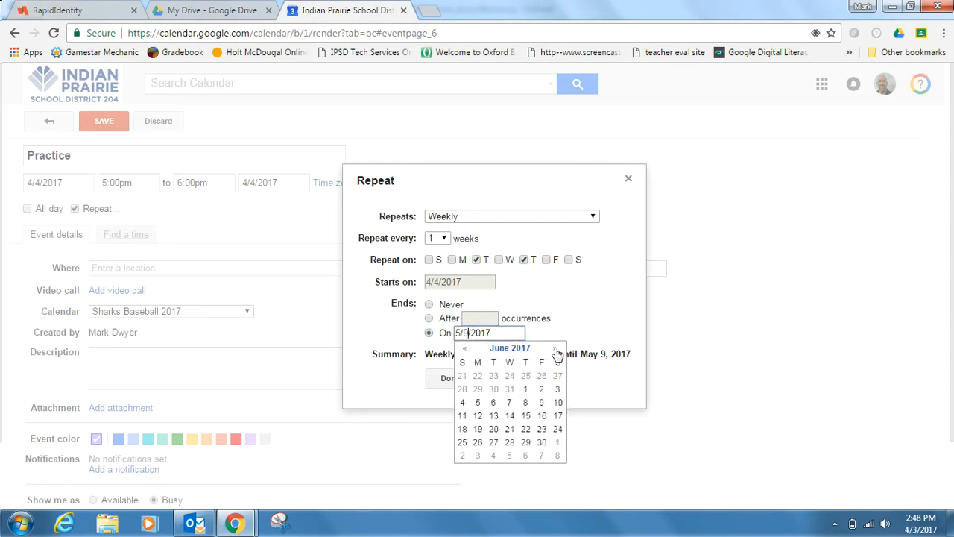
{"action": "left_click", "coordinate": [494, 403]}
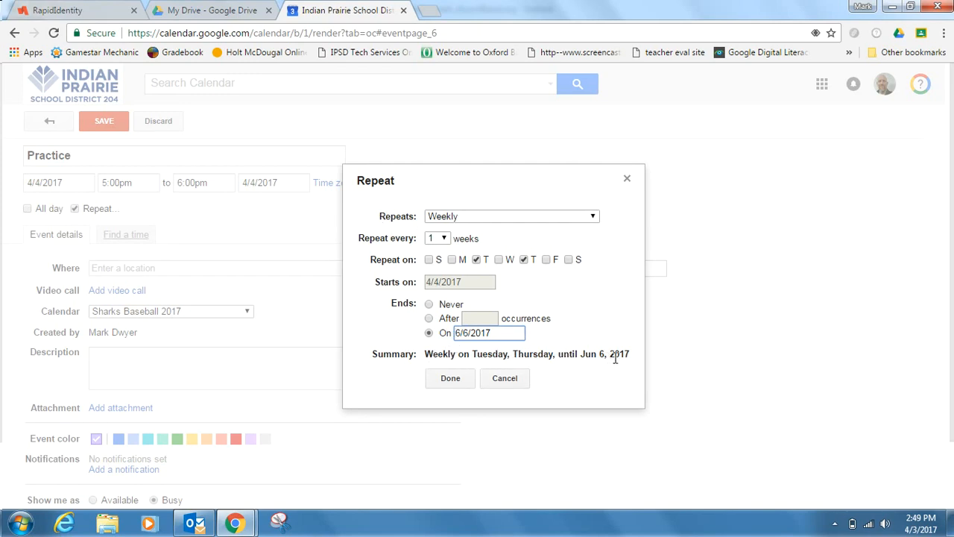
{"action": "left_click", "coordinate": [451, 378]}
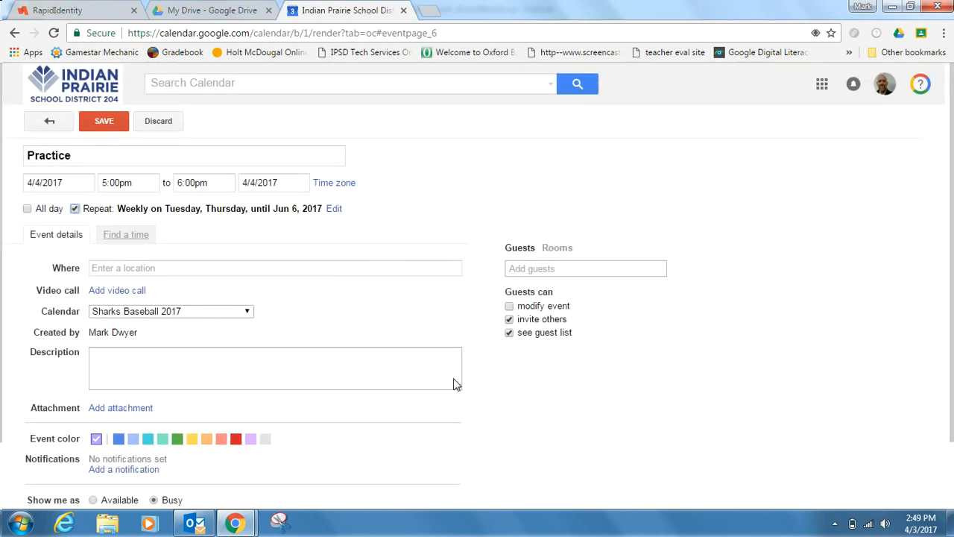
Step: Set the Practice event's location to the suggested Commissioners Park in Naperville, IL
{"action": "left_click", "coordinate": [134, 269]}
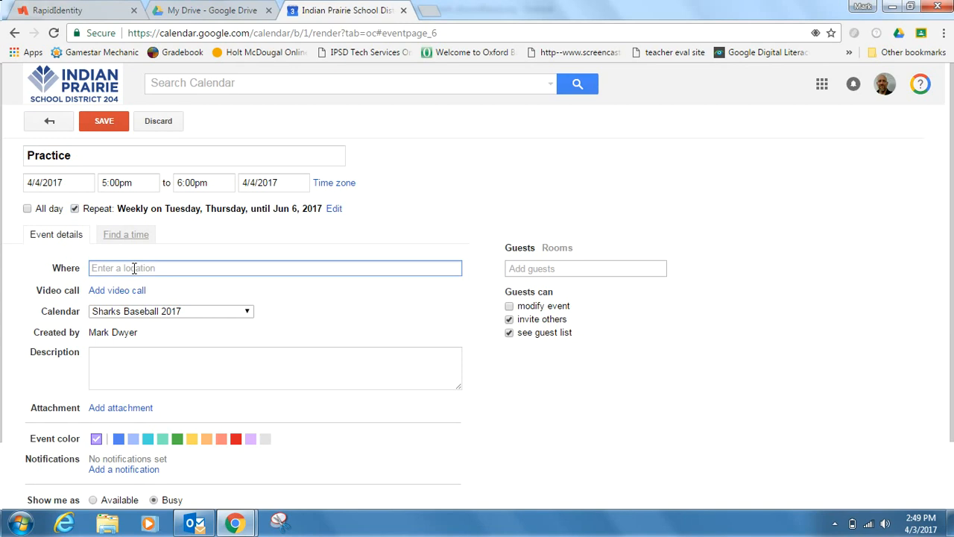
{"action": "type", "text": "Commission"}
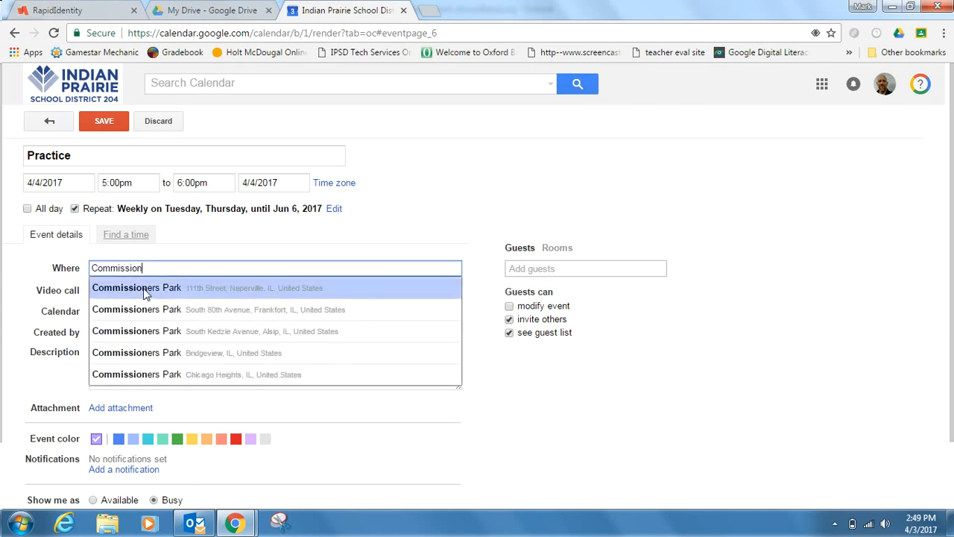
{"action": "left_click", "coordinate": [156, 287]}
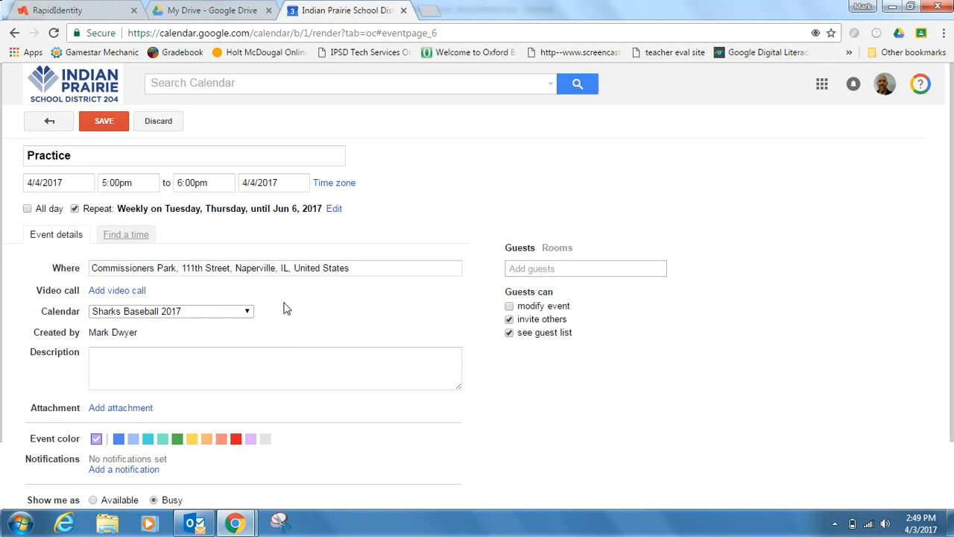
Step: Extend the Practice event's end time to 6:30pm and enter the description "Don't be late!"
{"action": "scroll", "coordinate": [212, 384], "scroll_direction": "down", "scroll_amount": 1}
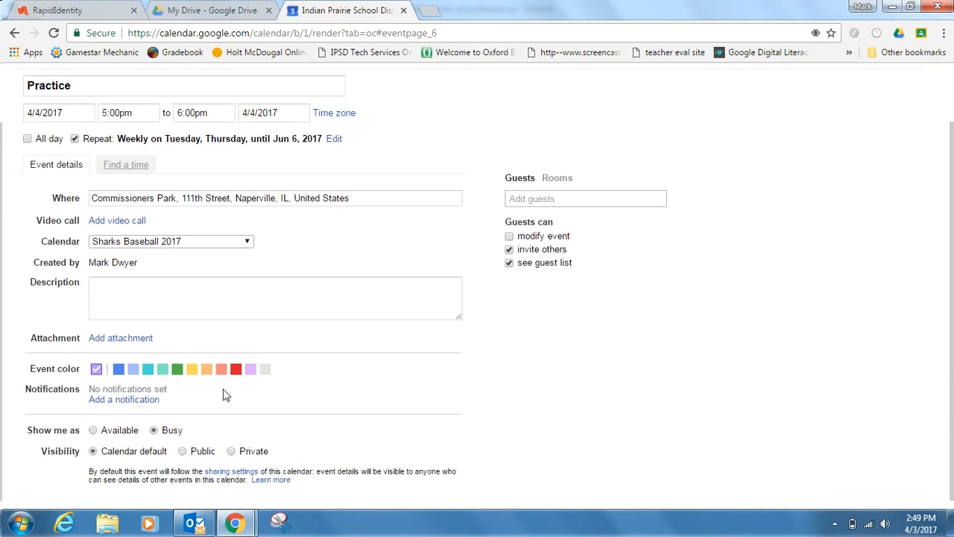
{"action": "left_click", "coordinate": [130, 291]}
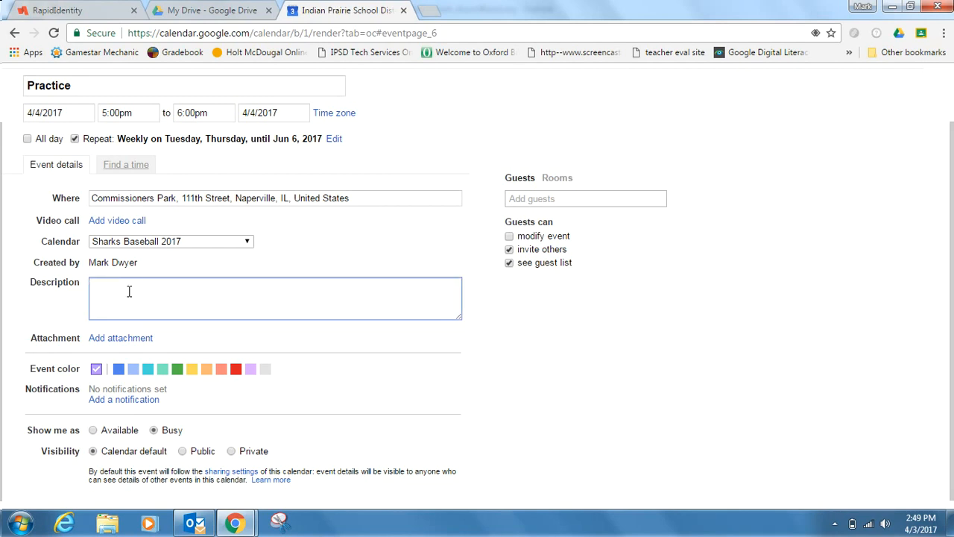
{"action": "left_click", "coordinate": [184, 112]}
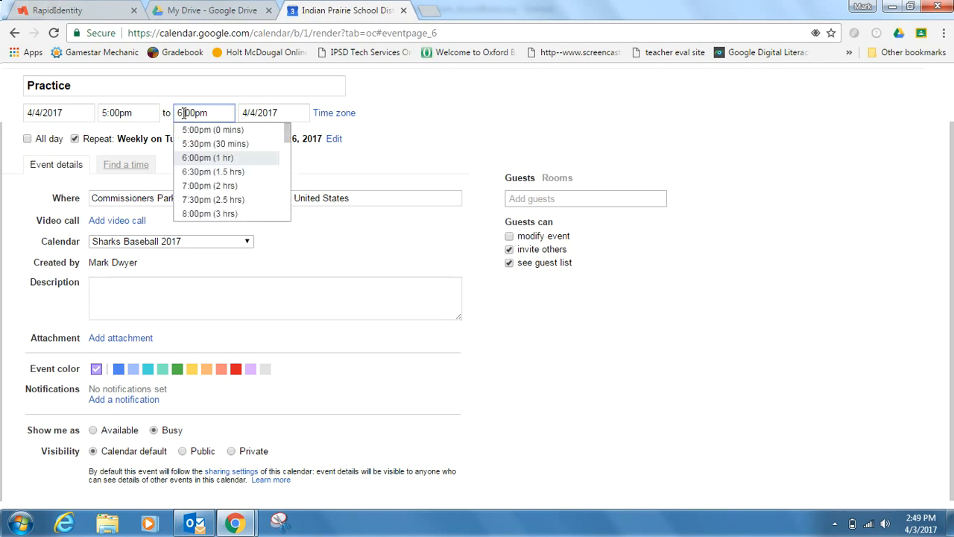
{"action": "left_click", "coordinate": [187, 172]}
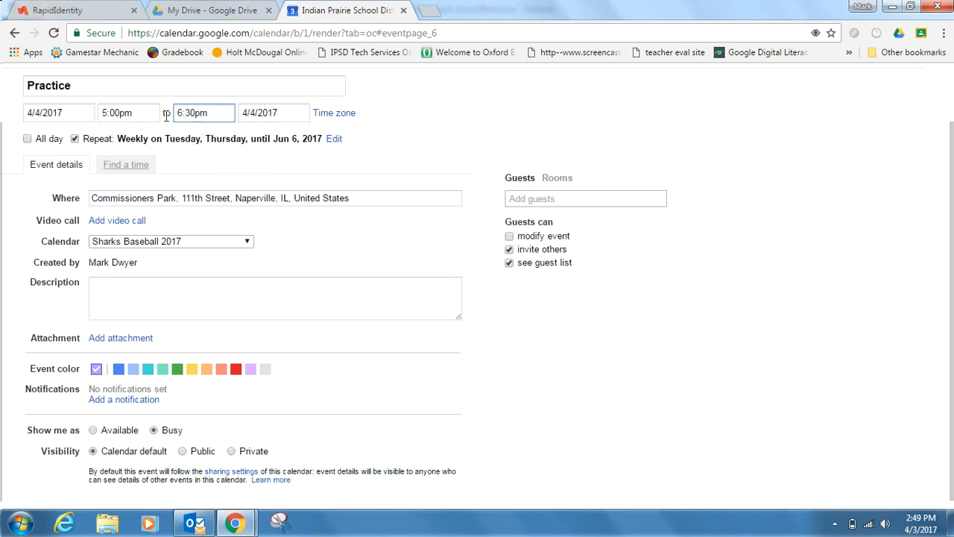
{"action": "left_click", "coordinate": [112, 287]}
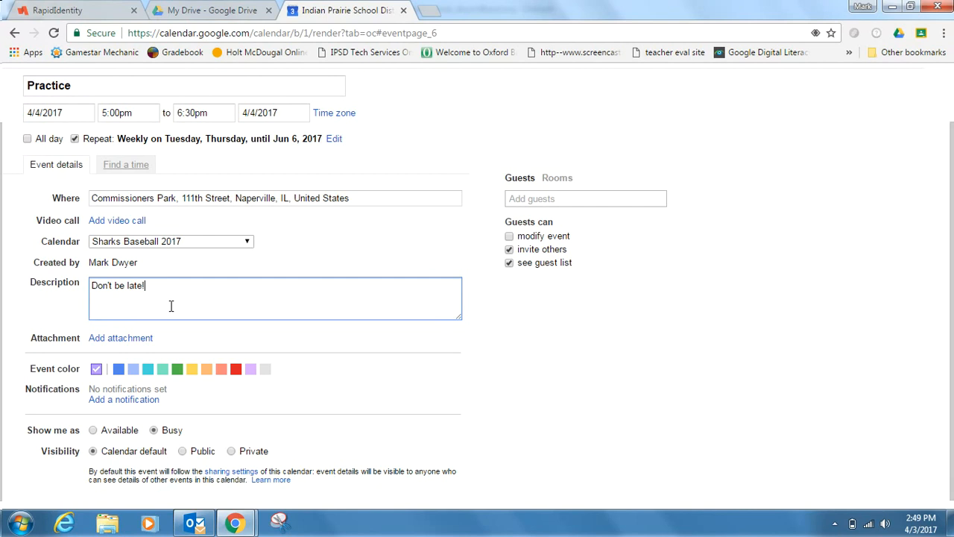
Step: Review the Practice event's visibility, guest and room options, and save the event
{"action": "scroll", "coordinate": [171, 306], "scroll_direction": "down", "scroll_amount": 1}
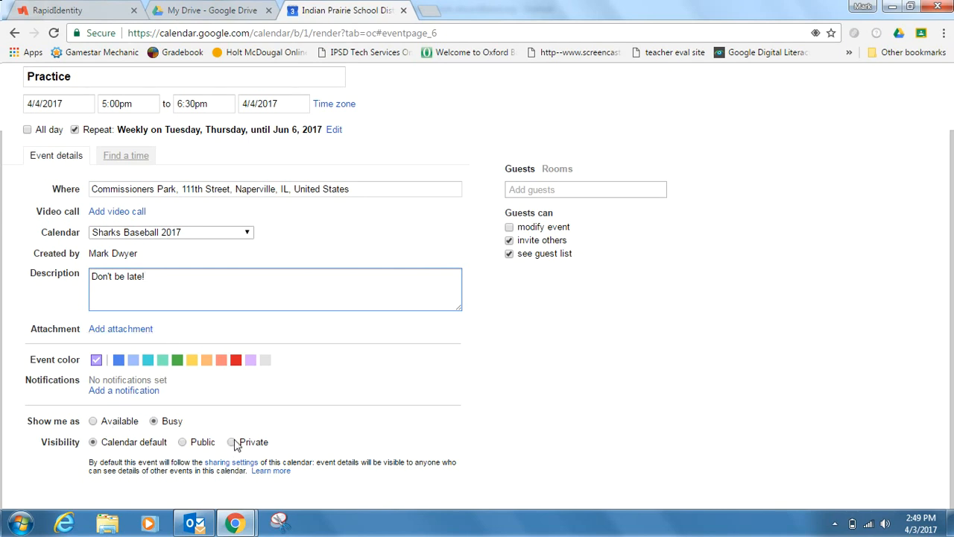
{"action": "scroll", "coordinate": [266, 443], "scroll_direction": "up", "scroll_amount": 1}
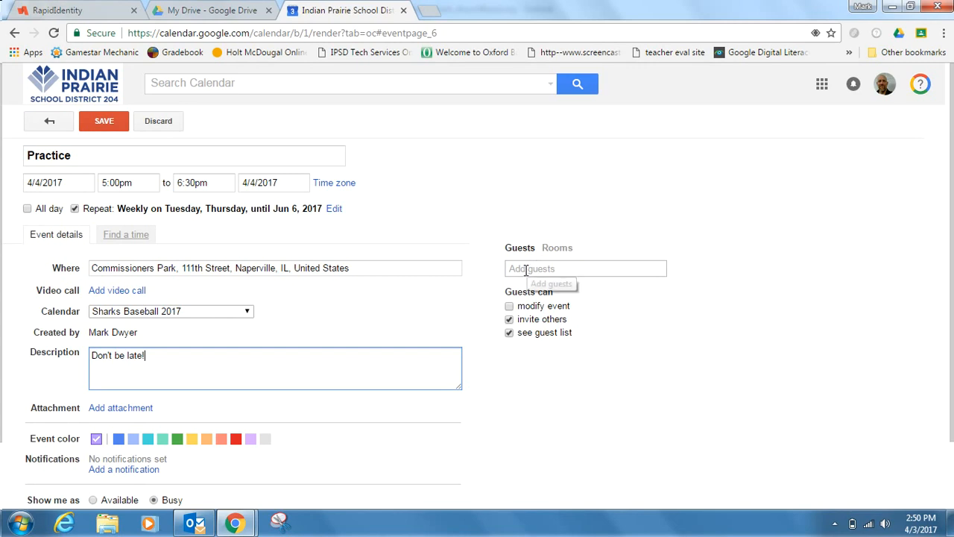
{"action": "left_click", "coordinate": [558, 247]}
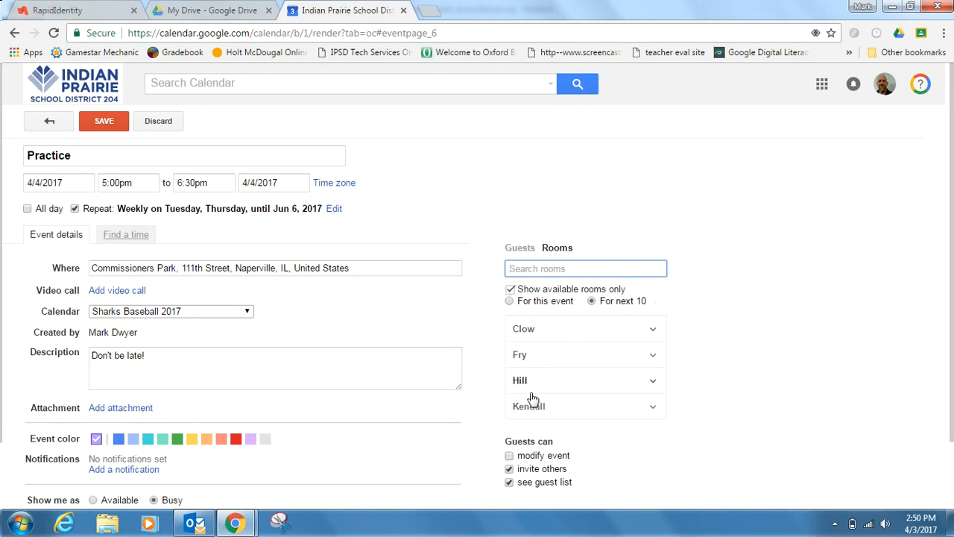
{"action": "left_click", "coordinate": [515, 248]}
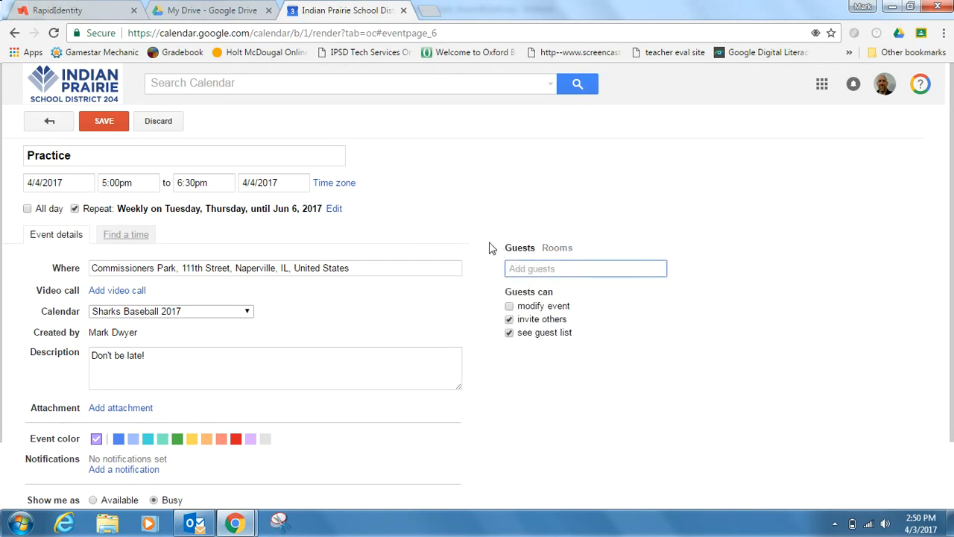
{"action": "left_click", "coordinate": [106, 129]}
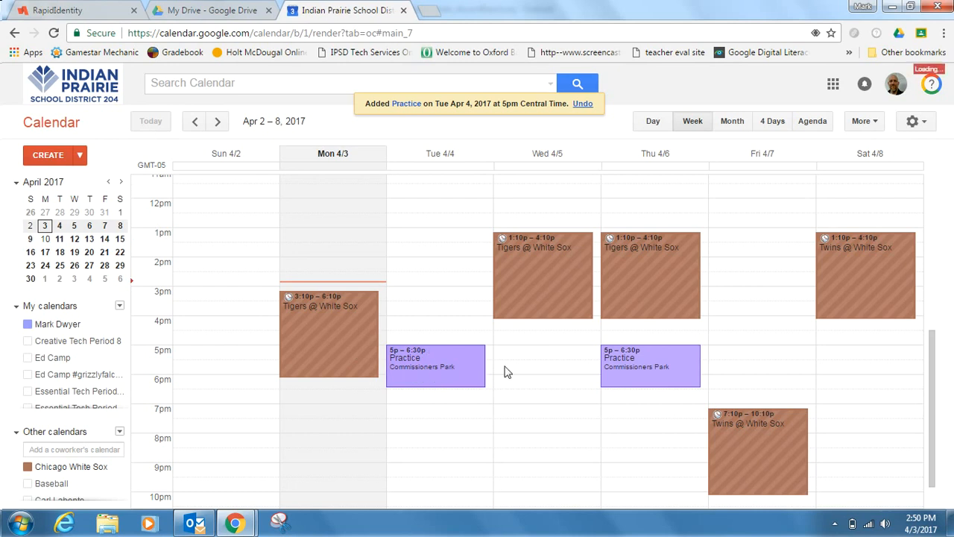
Step: Show the calendar by month and hide the Chicago White Sox calendar and the owner's personal calendar
{"action": "left_click", "coordinate": [732, 120]}
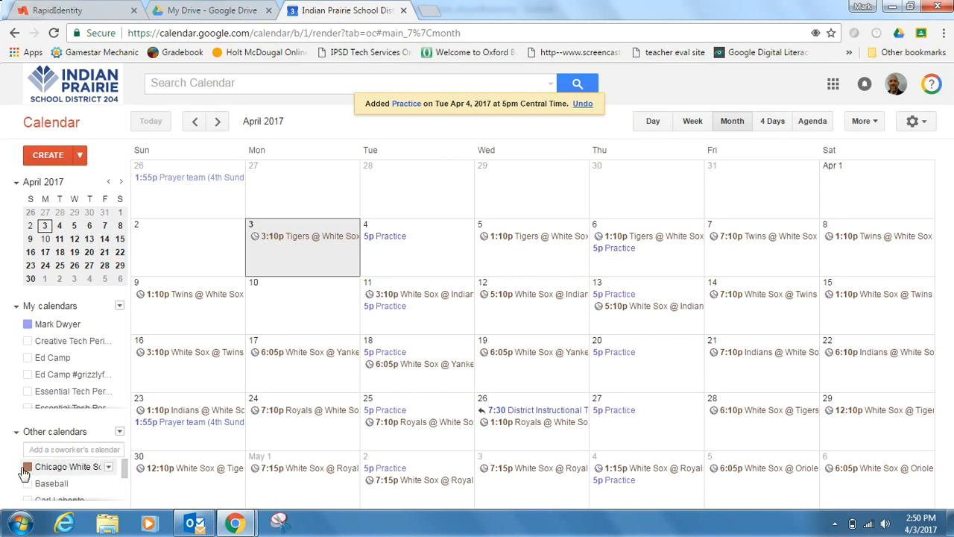
{"action": "left_click", "coordinate": [67, 466]}
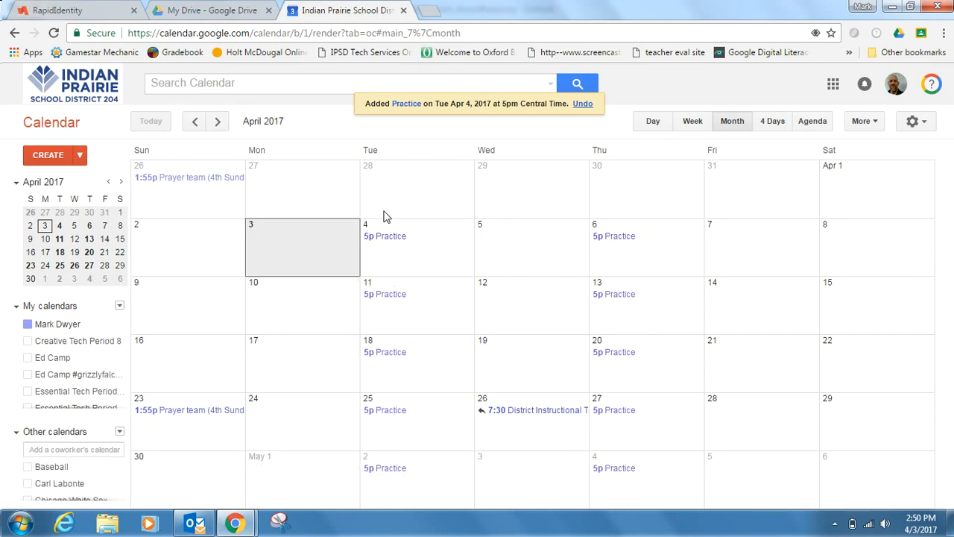
{"action": "left_click", "coordinate": [27, 325]}
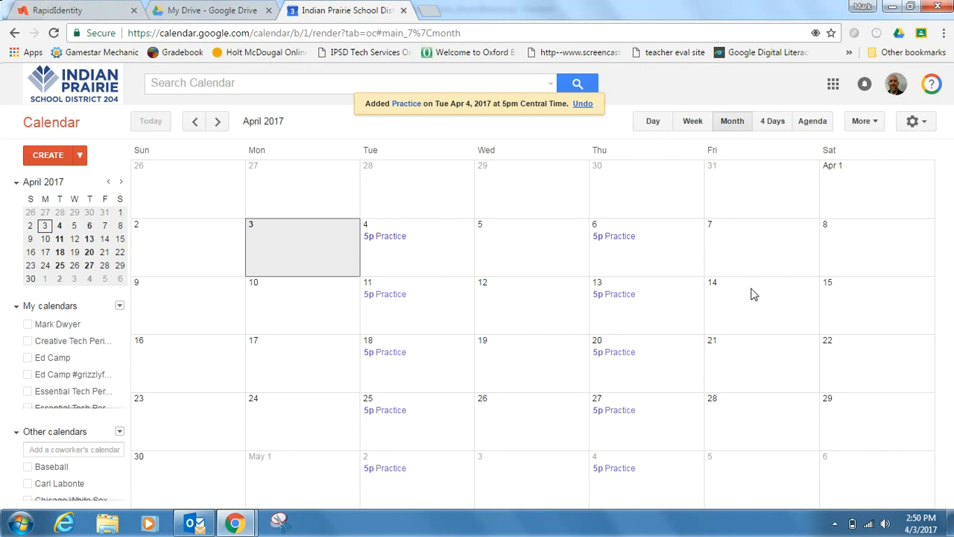
Step: Start an event titled "Away game vs the Cows" on Friday, April 14, and open its full details
{"action": "left_click", "coordinate": [753, 313]}
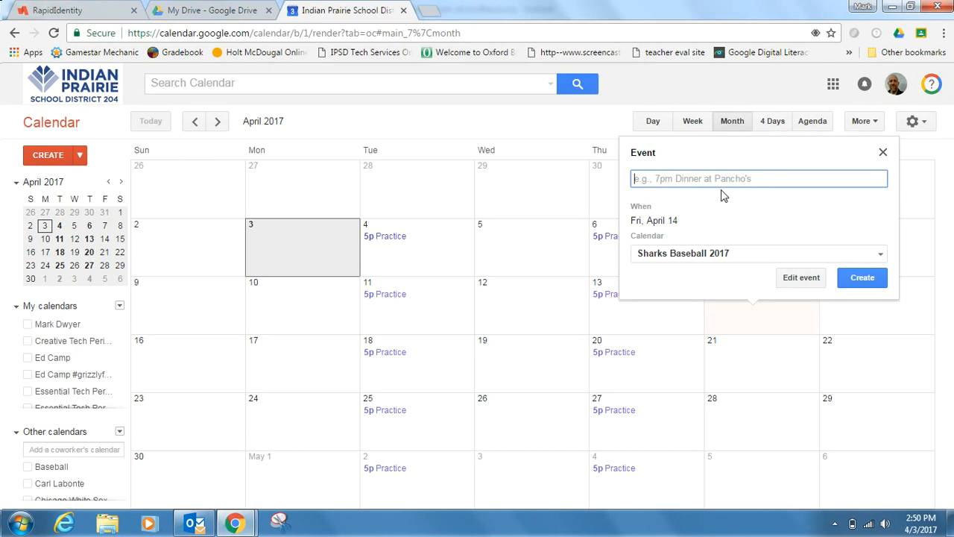
{"action": "type", "text": "Away game vs the Cows"}
{"action": "left_click", "coordinate": [802, 276]}
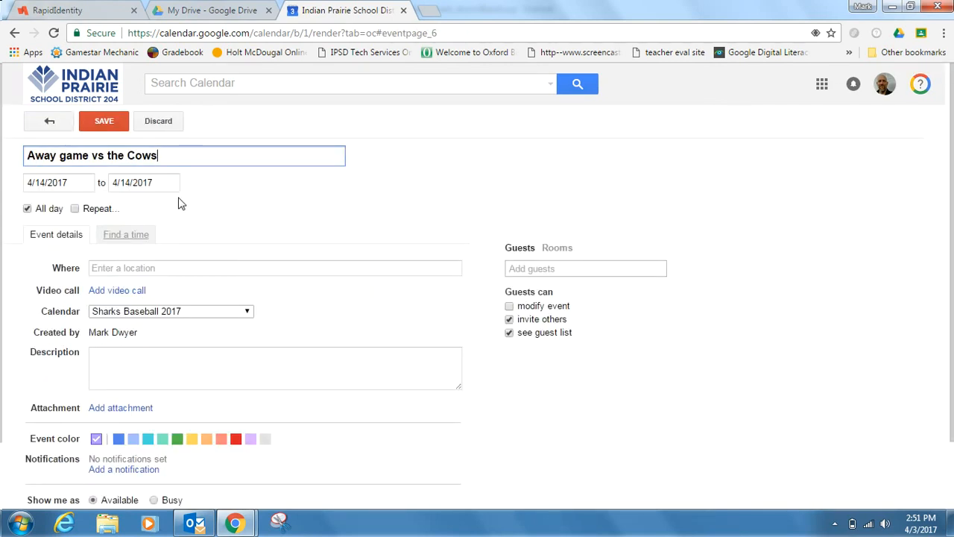
Step: Set the away game's location to the suggested Wrigley Field in Chicago, IL
{"action": "left_click", "coordinate": [104, 267]}
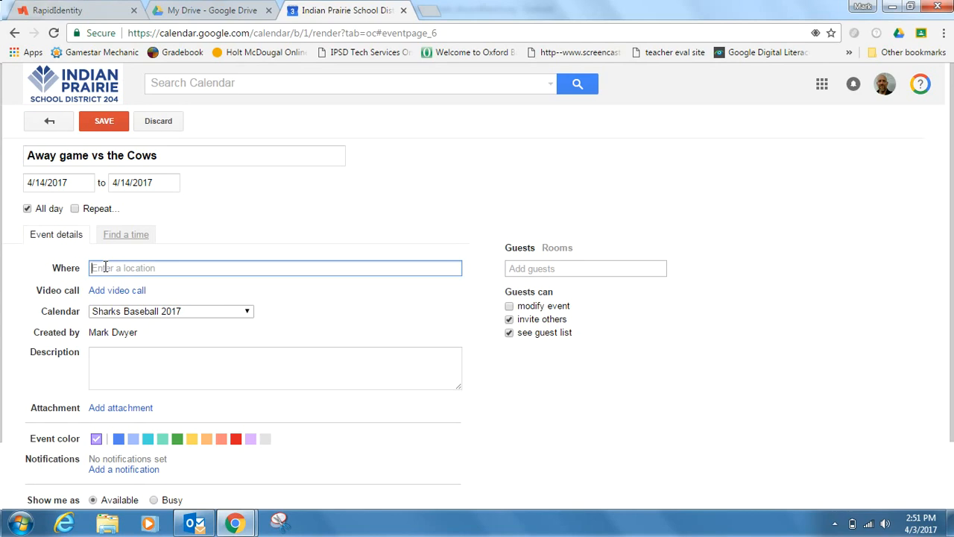
{"action": "type", "text": "Com"}
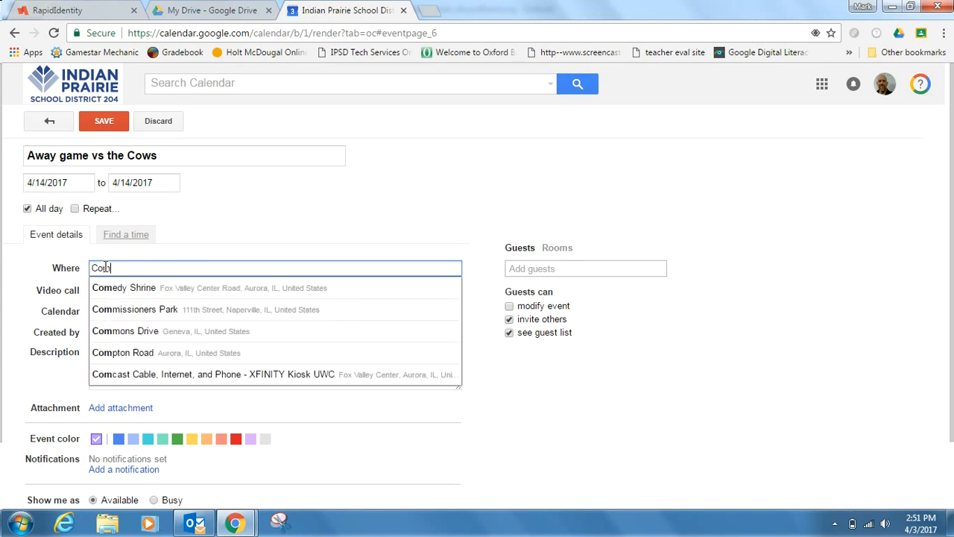
{"action": "key", "text": "BackSpace"}
{"action": "key", "text": "BackSpace"}
{"action": "key", "text": "BackSpace"}
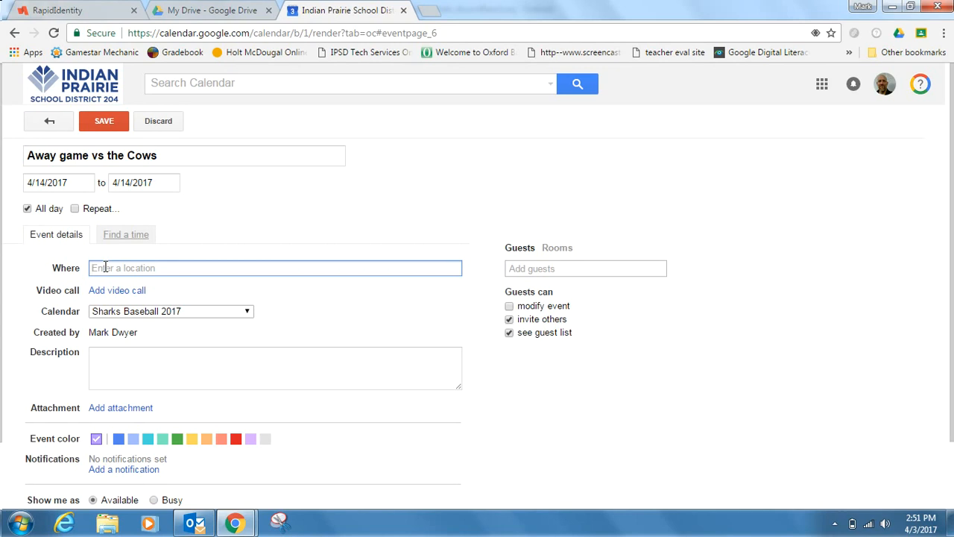
{"action": "type", "text": "Wrigl"}
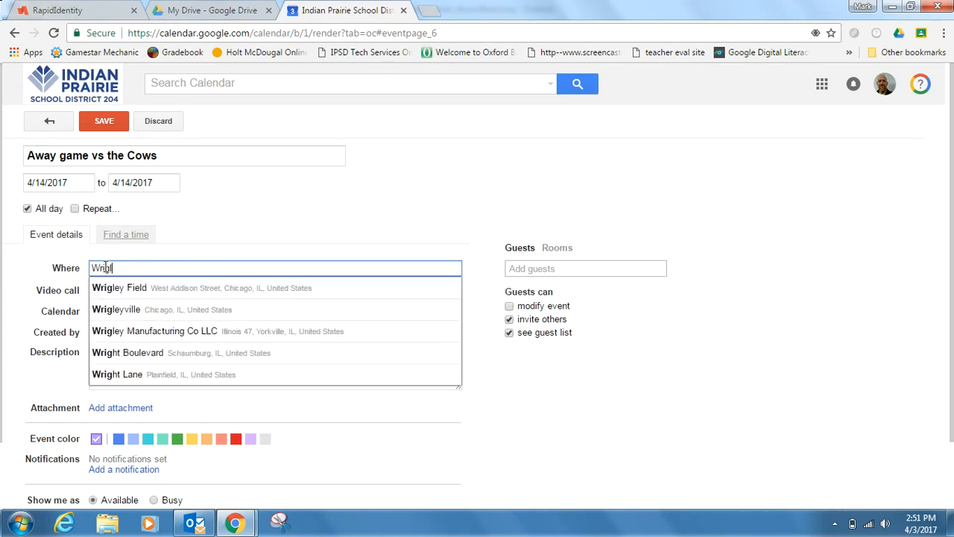
{"action": "left_click", "coordinate": [130, 289]}
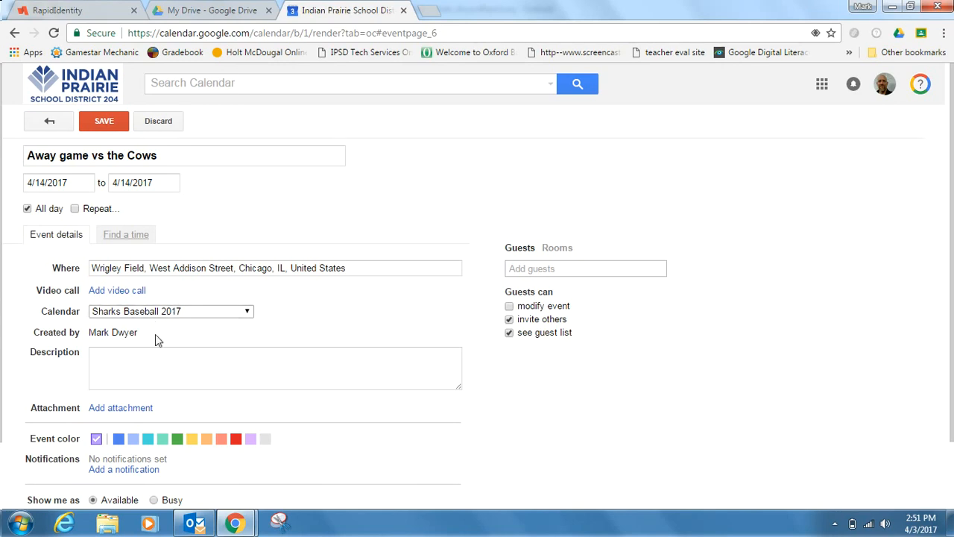
Step: Give the away game event the green event color and save it to the calendar
{"action": "left_click", "coordinate": [127, 363]}
{"action": "scroll", "coordinate": [127, 363], "scroll_direction": "down", "scroll_amount": 2}
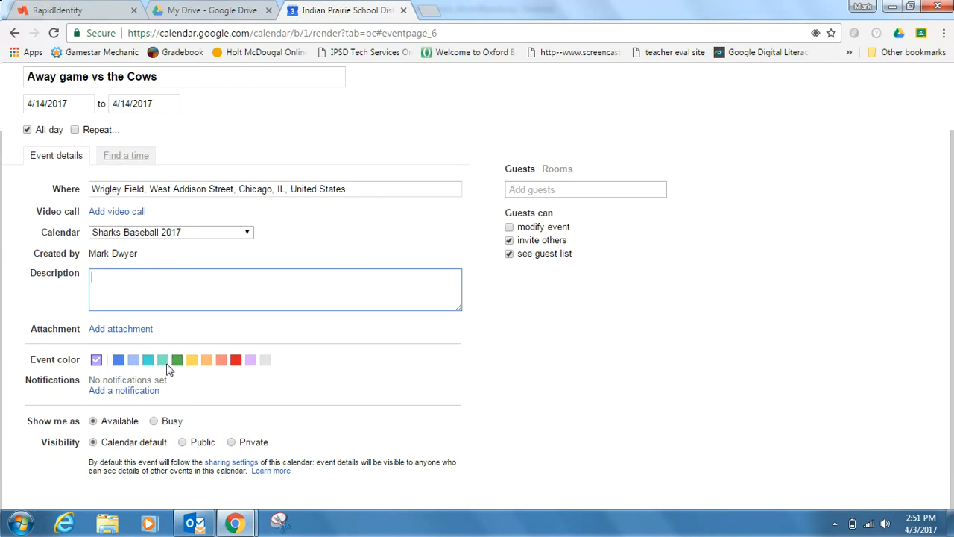
{"action": "left_click", "coordinate": [177, 363]}
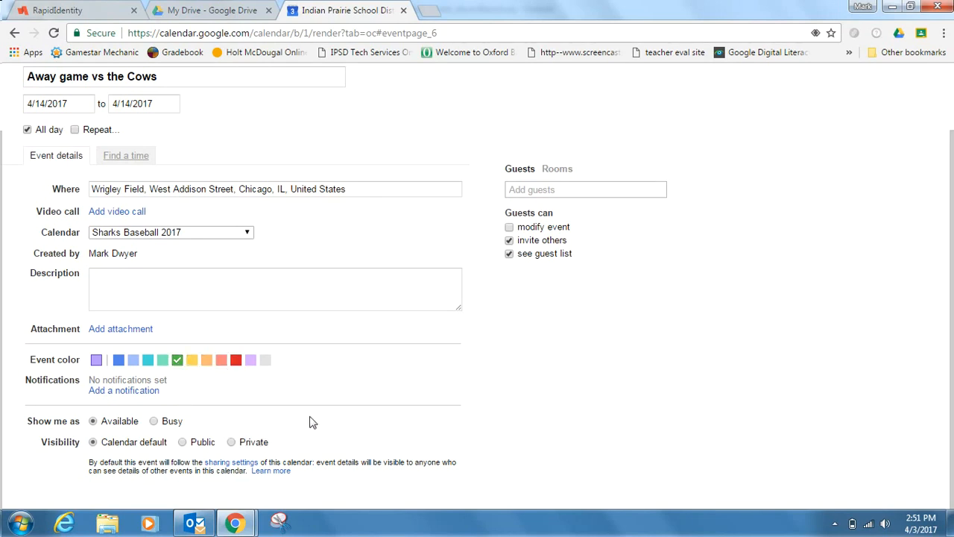
{"action": "scroll", "coordinate": [301, 378], "scroll_direction": "up", "scroll_amount": 2}
{"action": "left_click", "coordinate": [109, 124]}
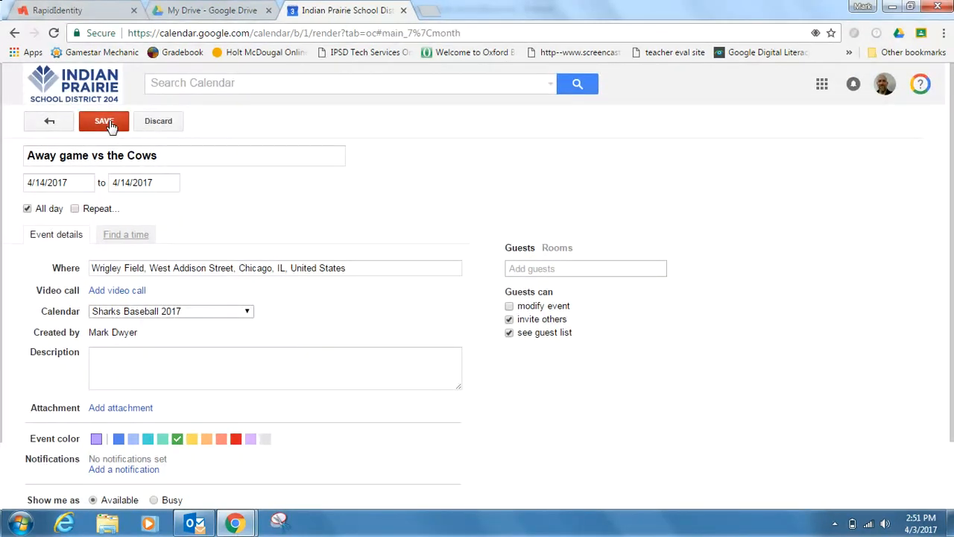
{"action": "left_click", "coordinate": [757, 329]}
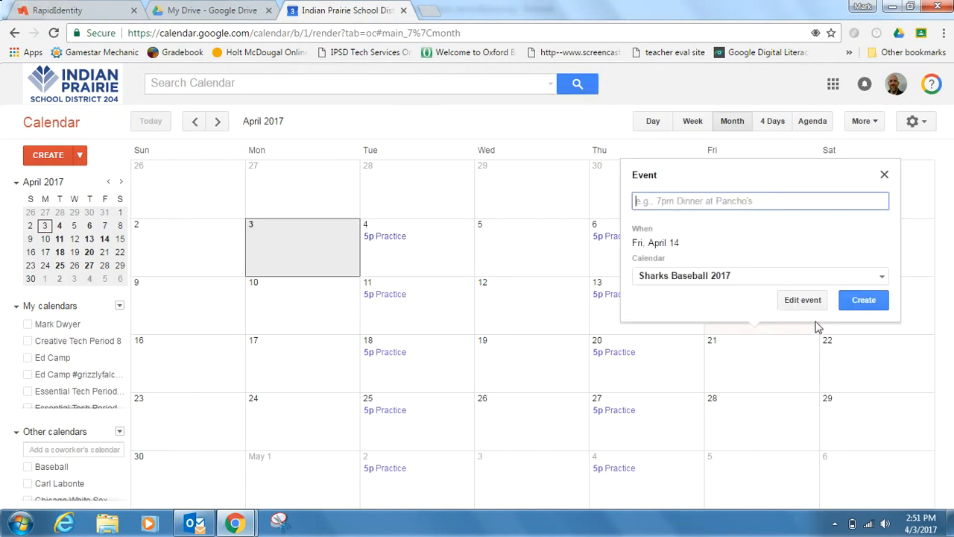
{"action": "left_click", "coordinate": [884, 176]}
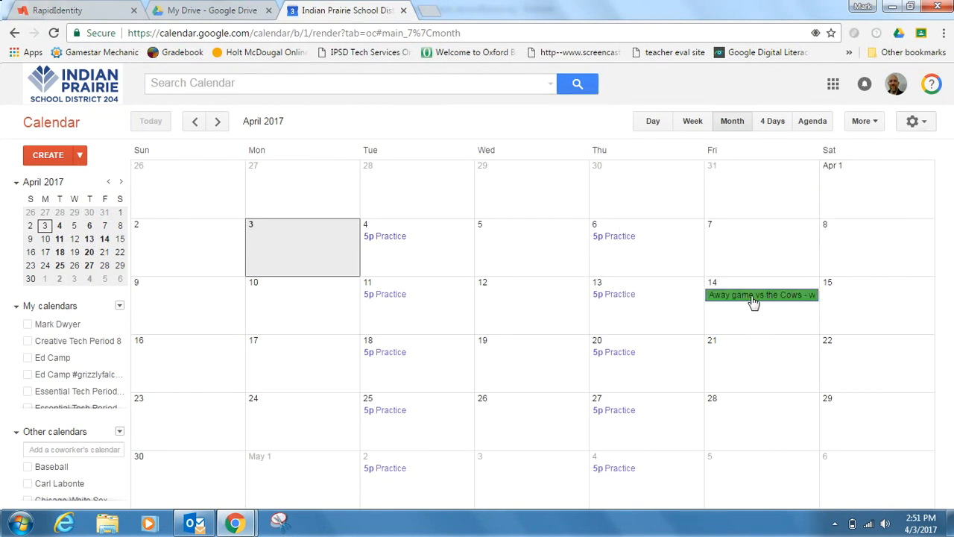